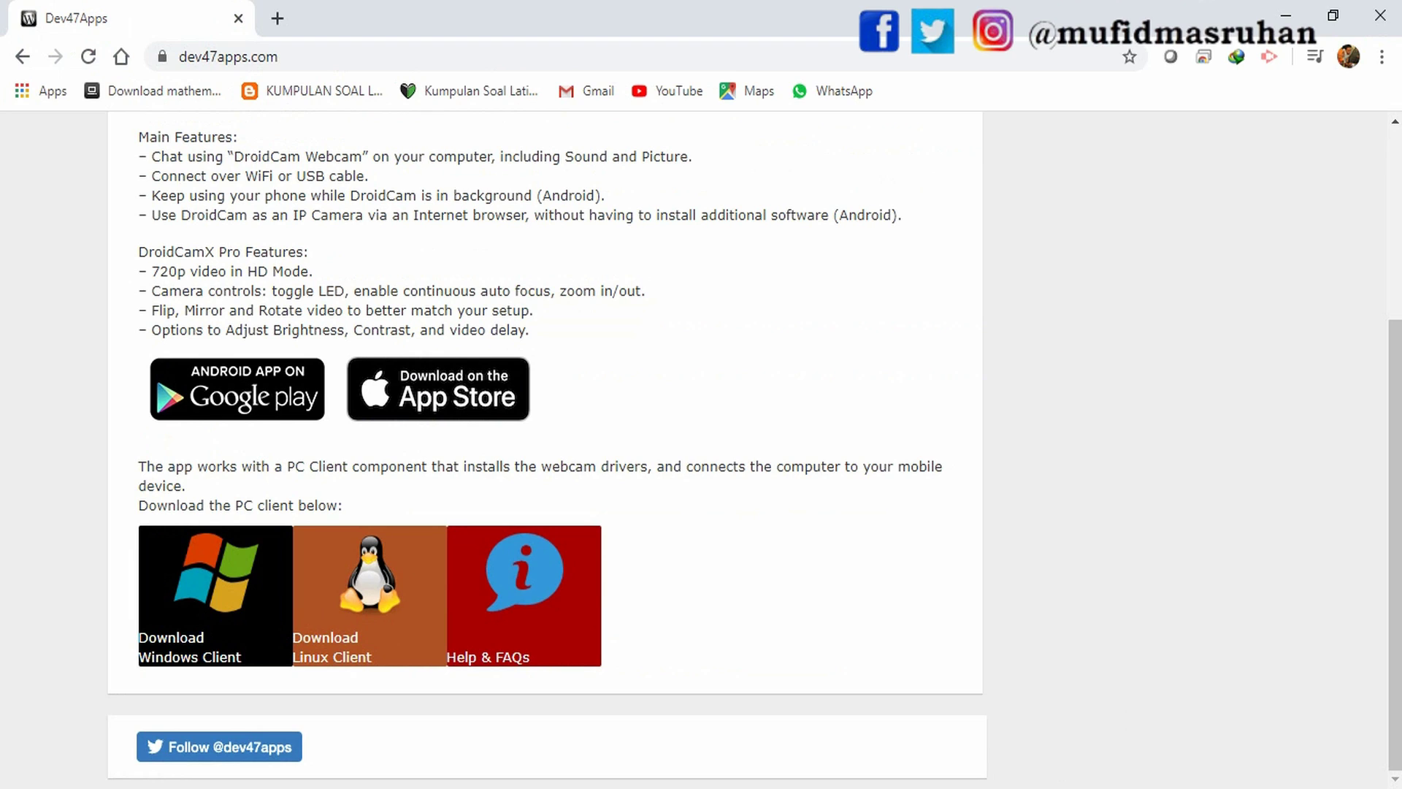
Step: Review the DroidCamX Pro features on the Dev47Apps page and open the Windows client download page
scroll(215, 595, "up", 3)
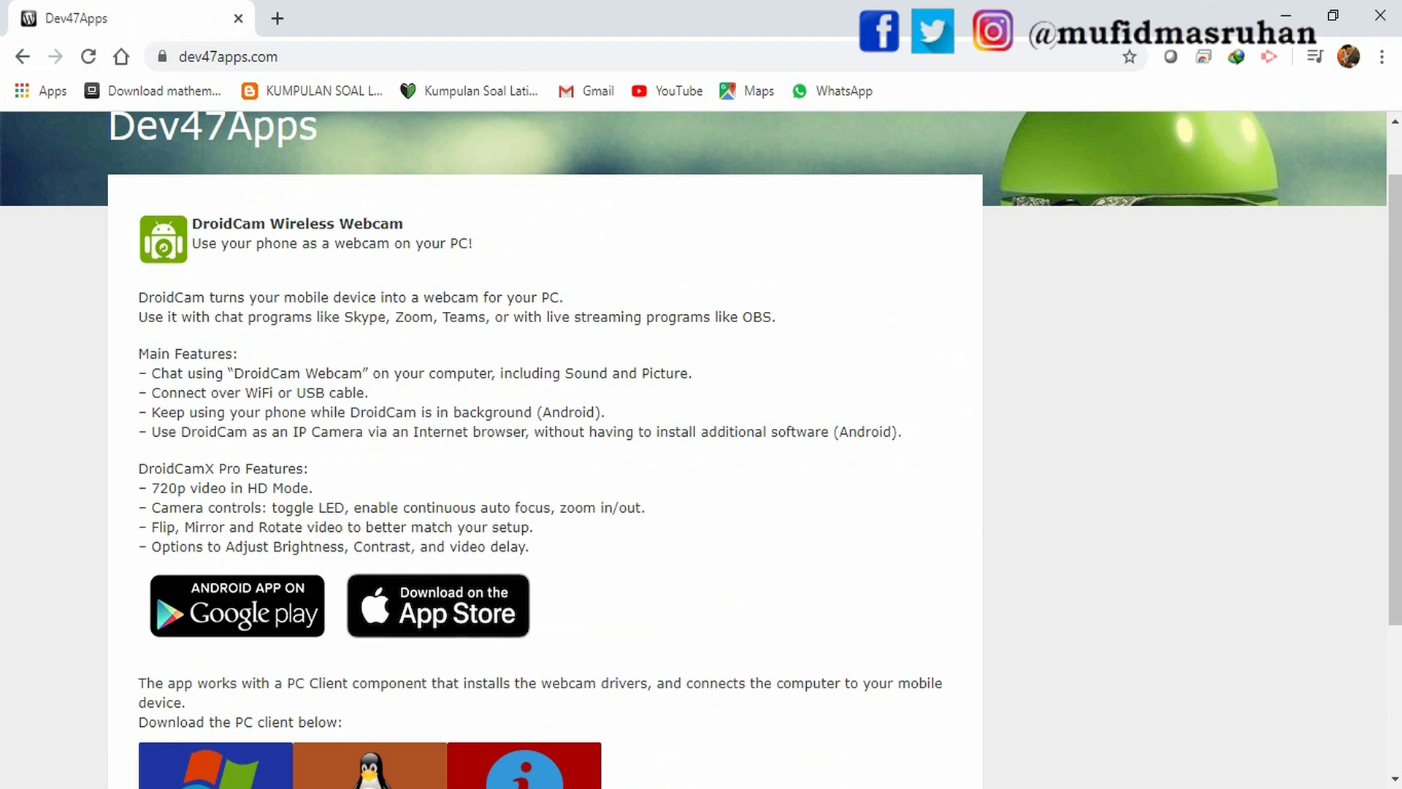
left_click_drag(160, 488, 314, 488)
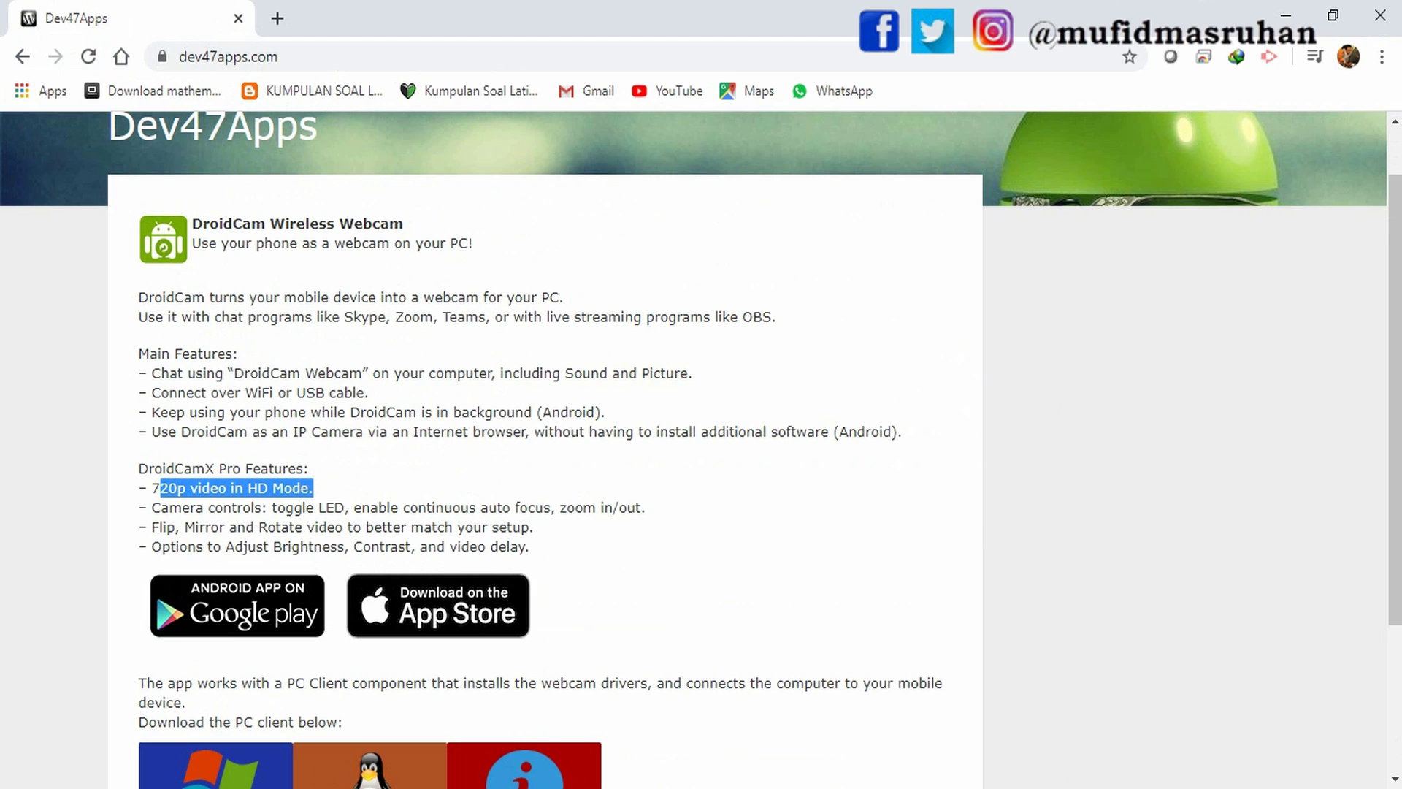
scroll(215, 595, "down", 3)
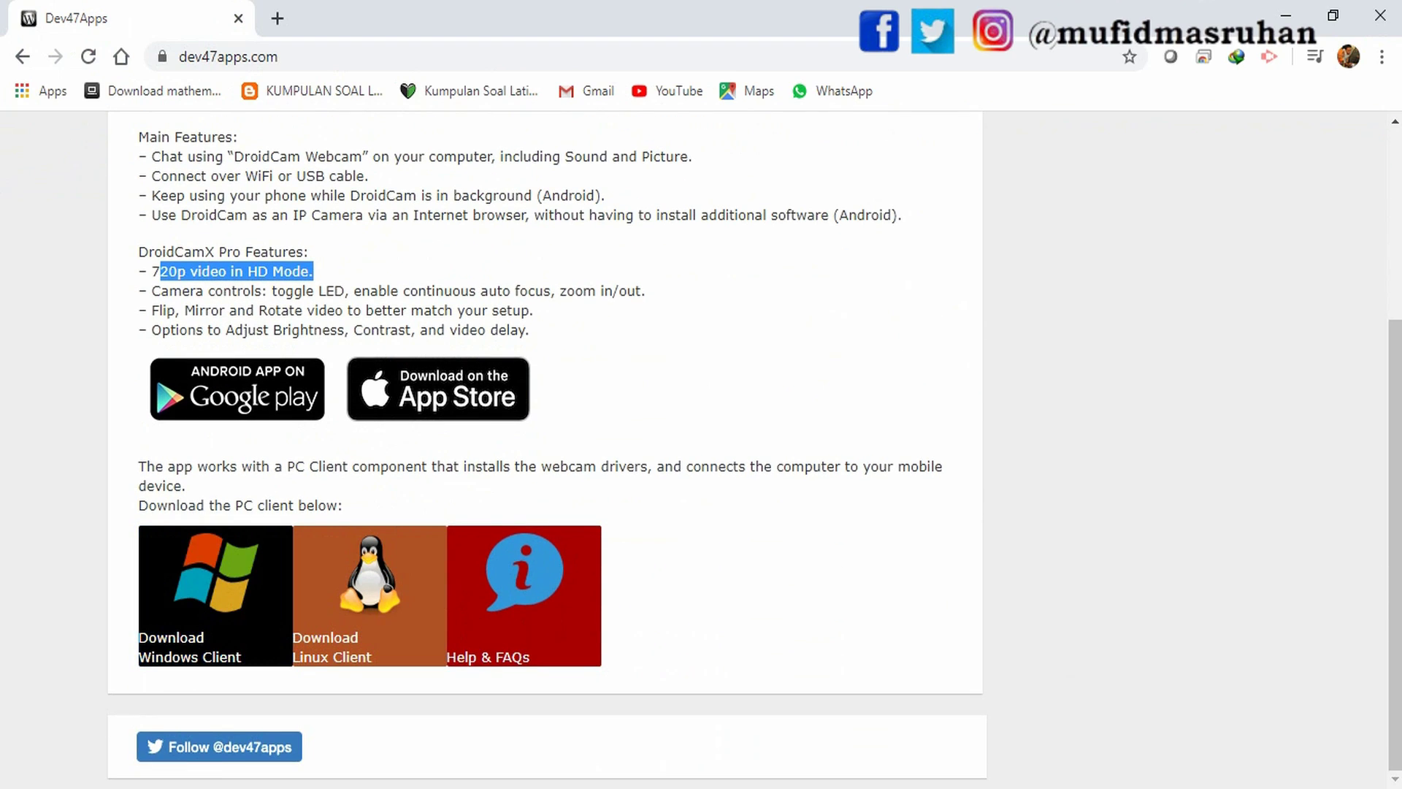
left_click(215, 595)
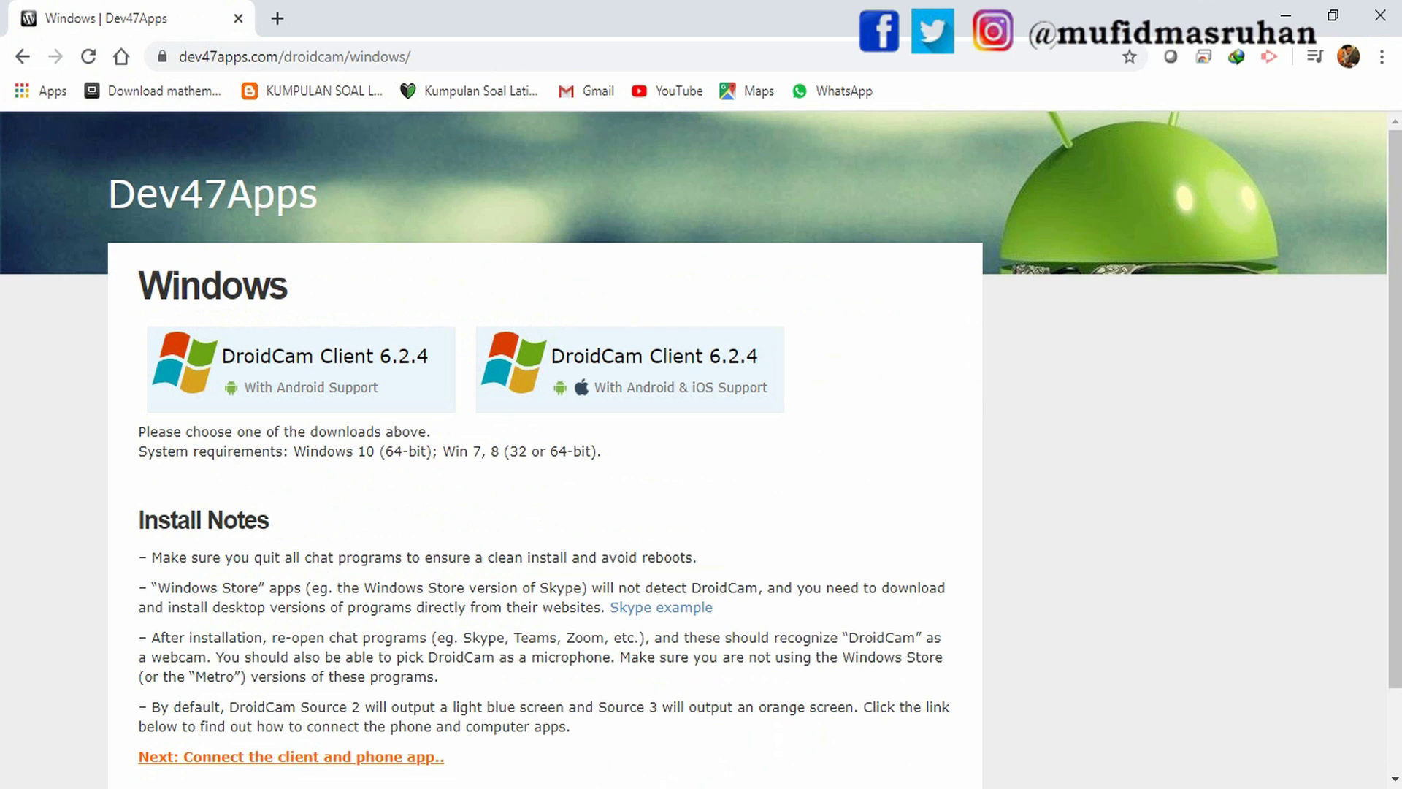
Step: Download DroidCam Client 6.2.4 with Android support as DroidCam.Setup.6.2.4a.exe to Downloads\Programs
scroll(701, 449, "down", 2)
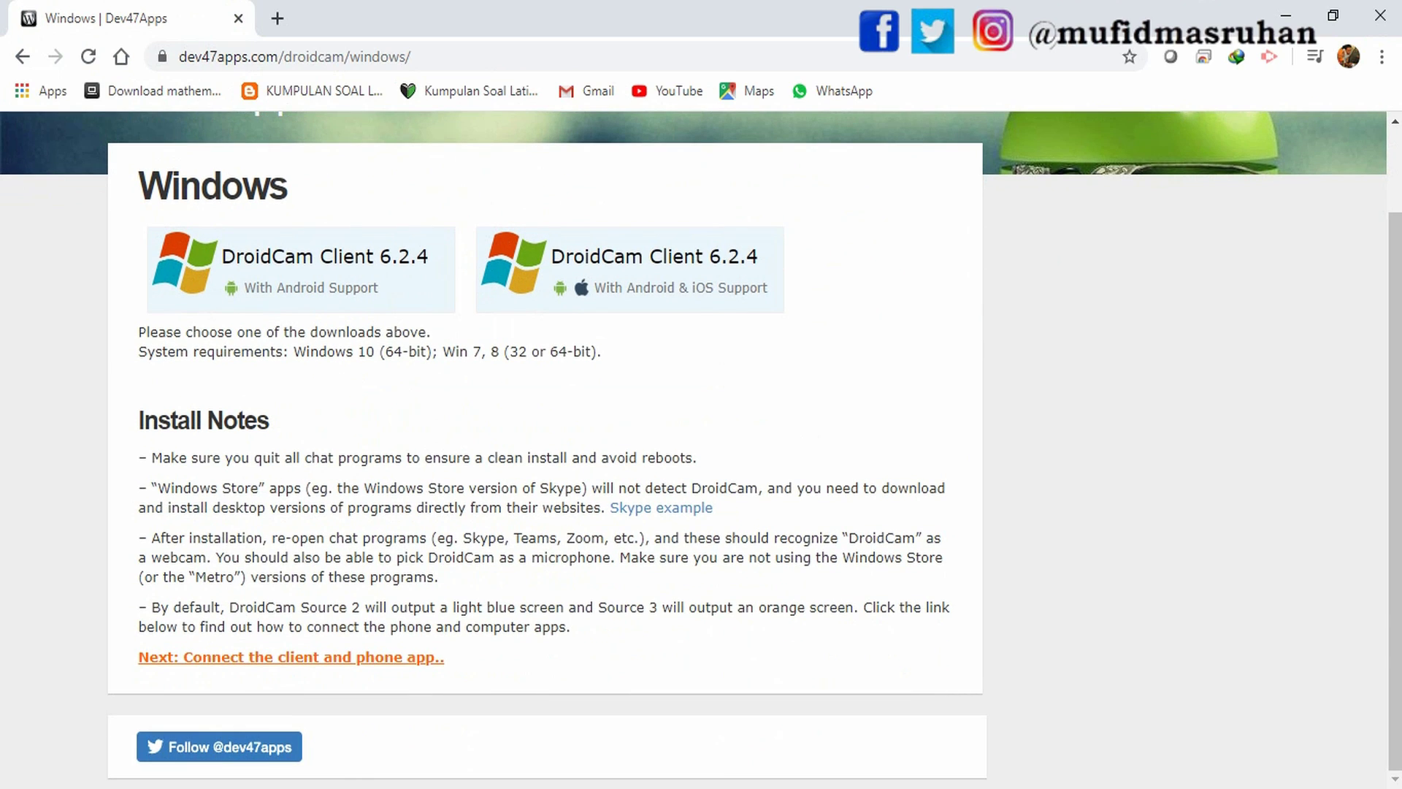
scroll(301, 369, "up", 2)
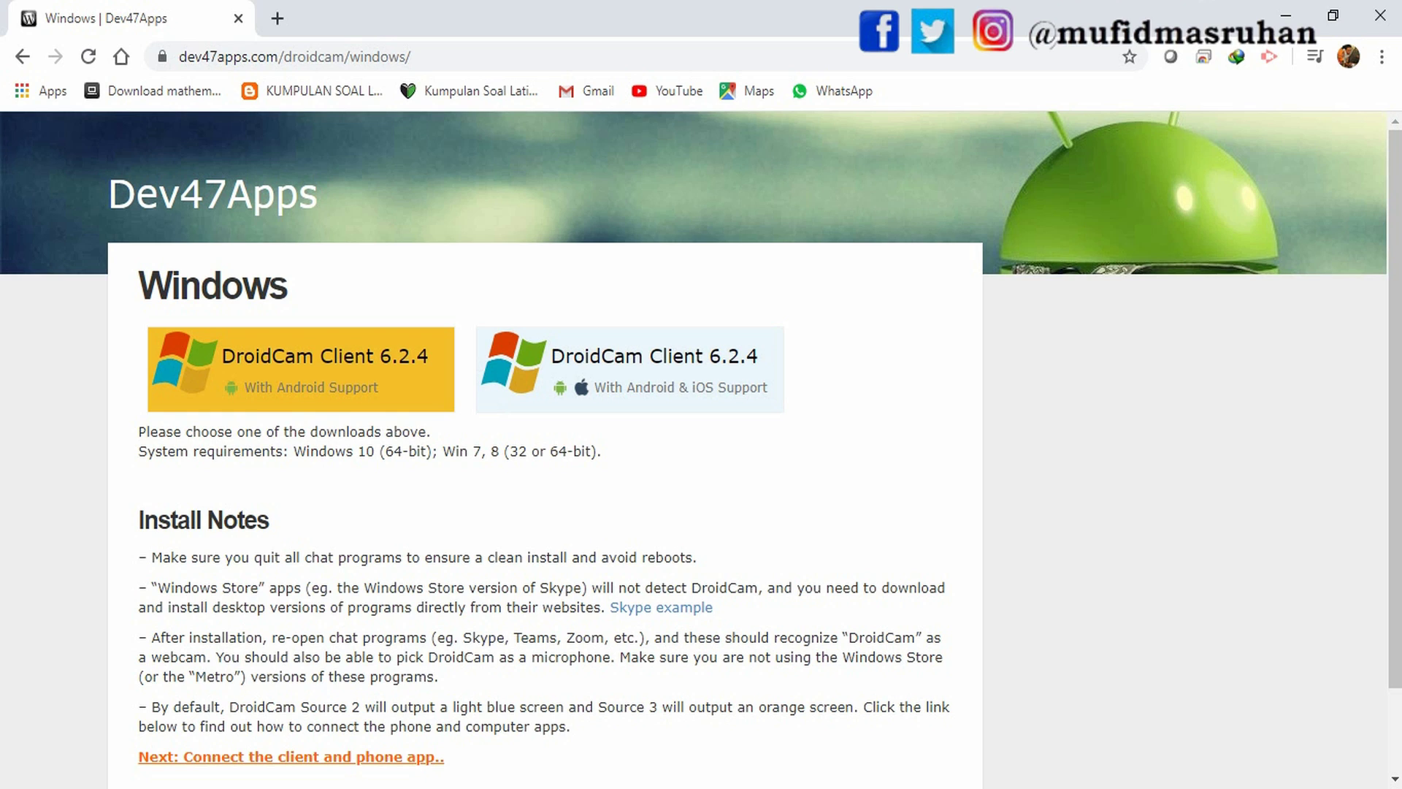
left_click(301, 369)
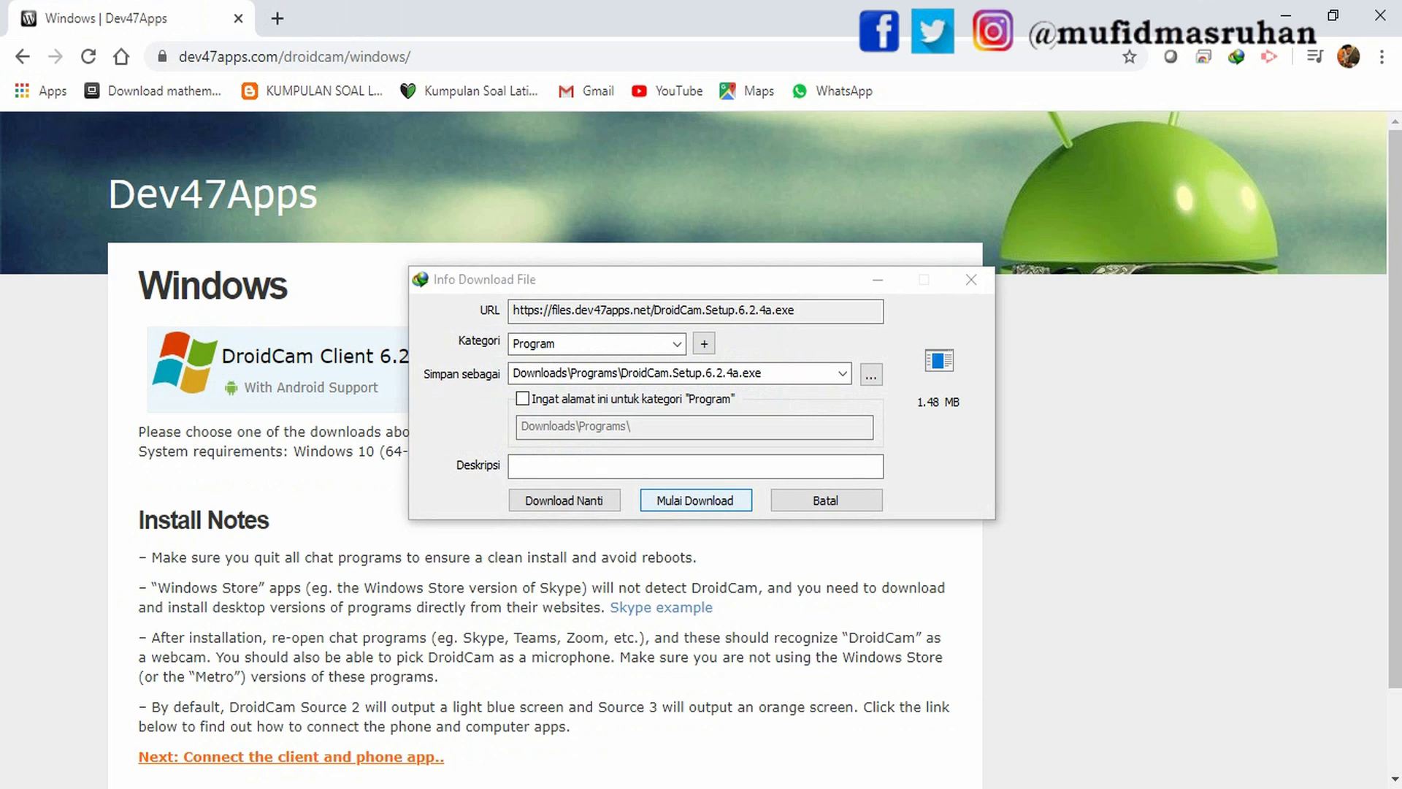
left_click(695, 501)
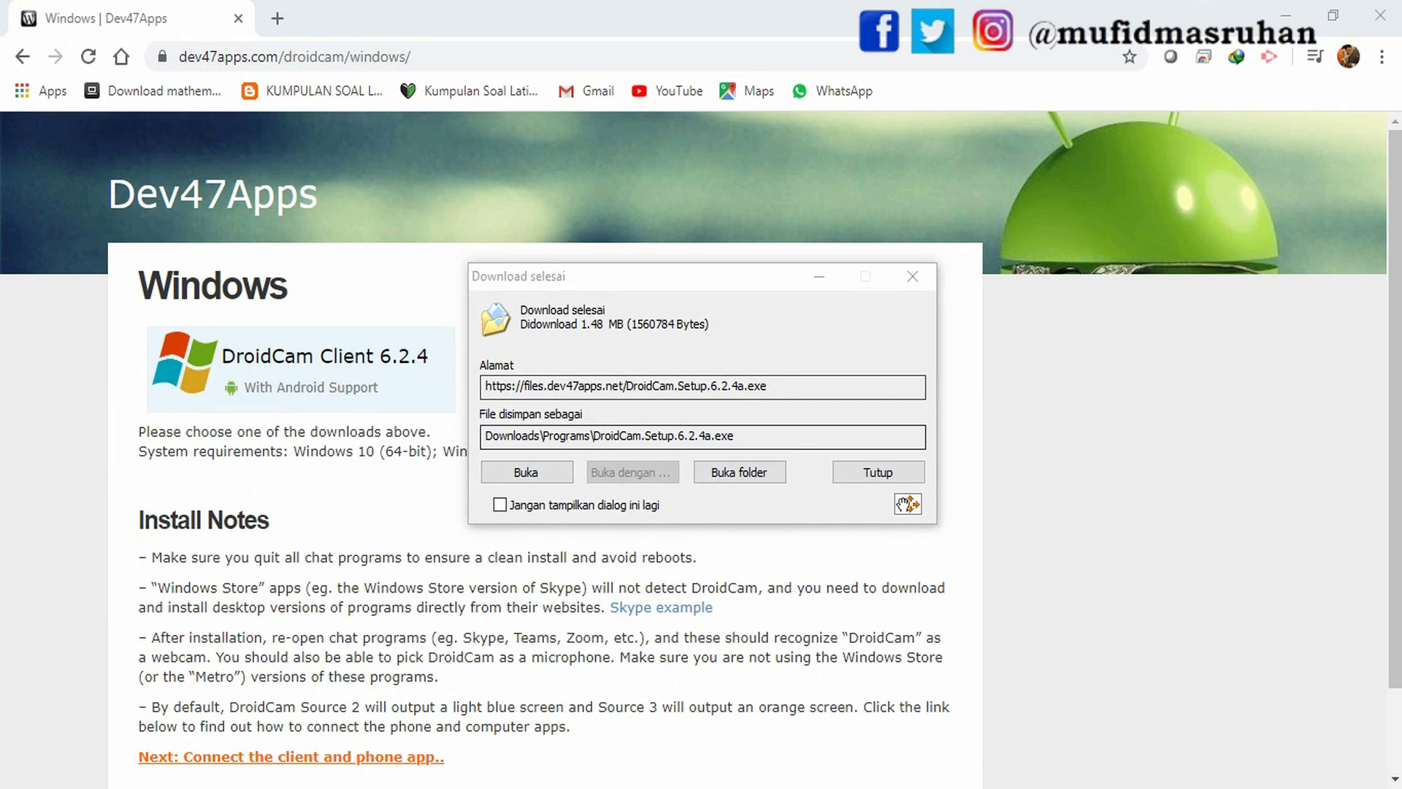
Step: Run the downloaded DroidCam installer and complete the setup wizard with its default options
left_click(526, 472)
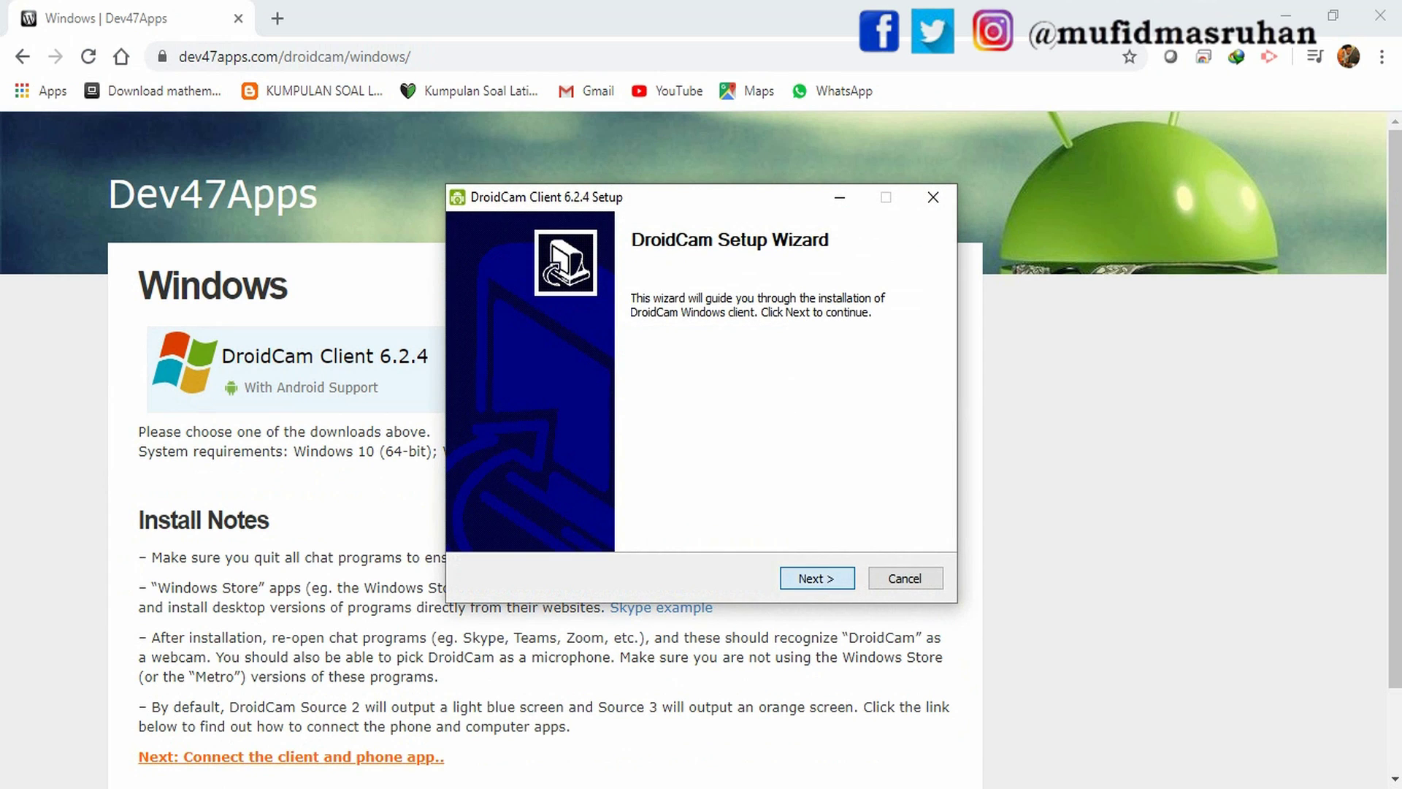
key("Return")
key("Return")
key("Return")
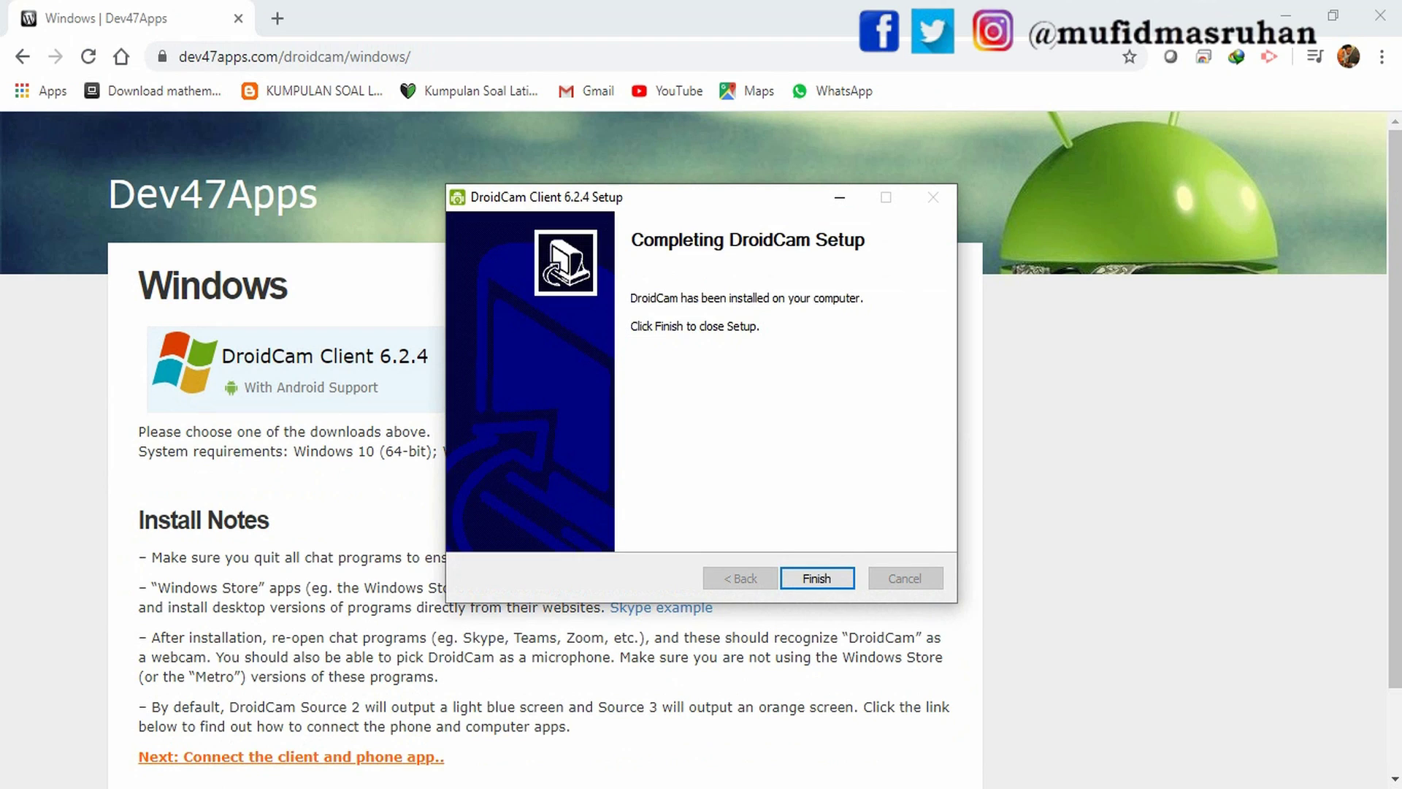
key("Return")
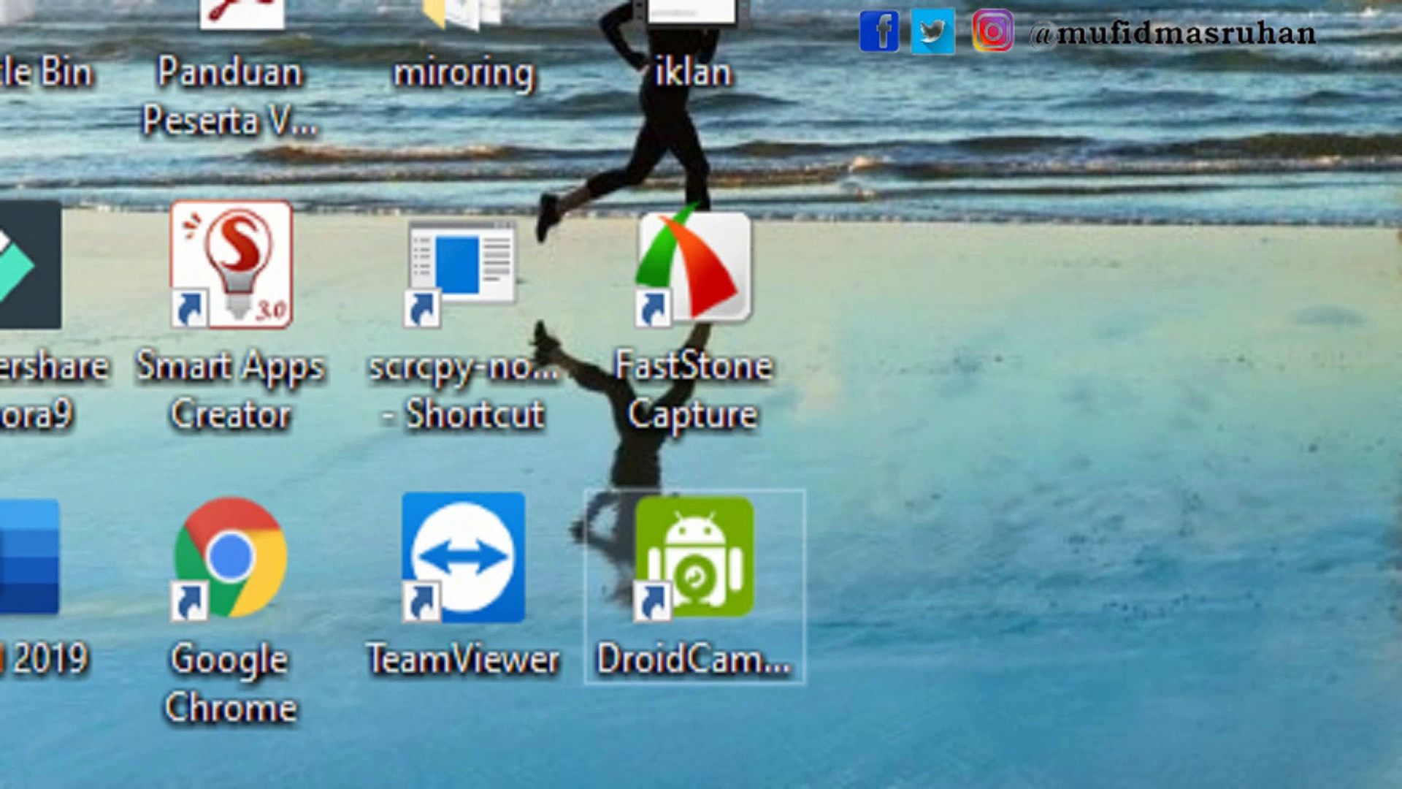
Step: Launch the DroidCam client from the desktop and choose connection over WiFi (LAN) with audio enabled
double_click(694, 562)
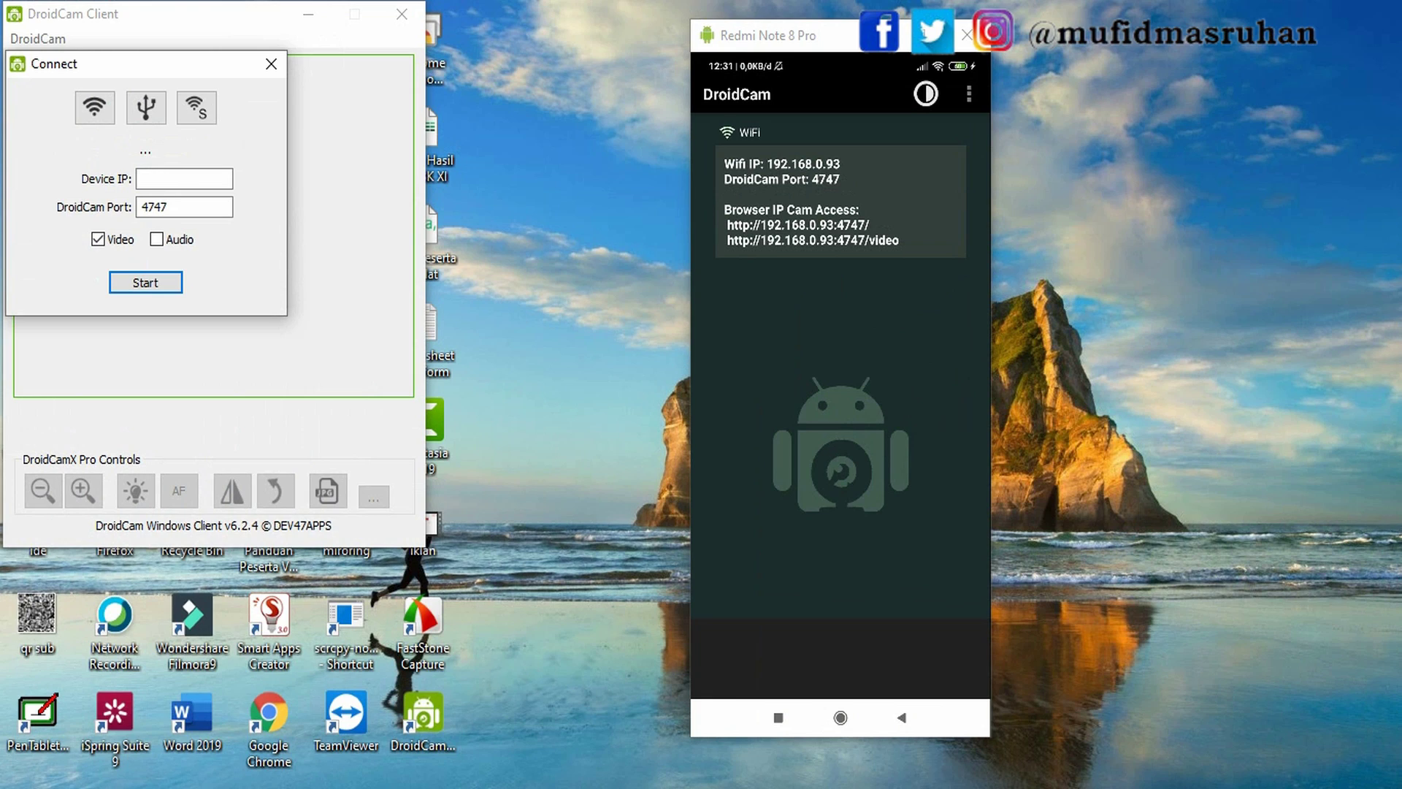
left_click(924, 33)
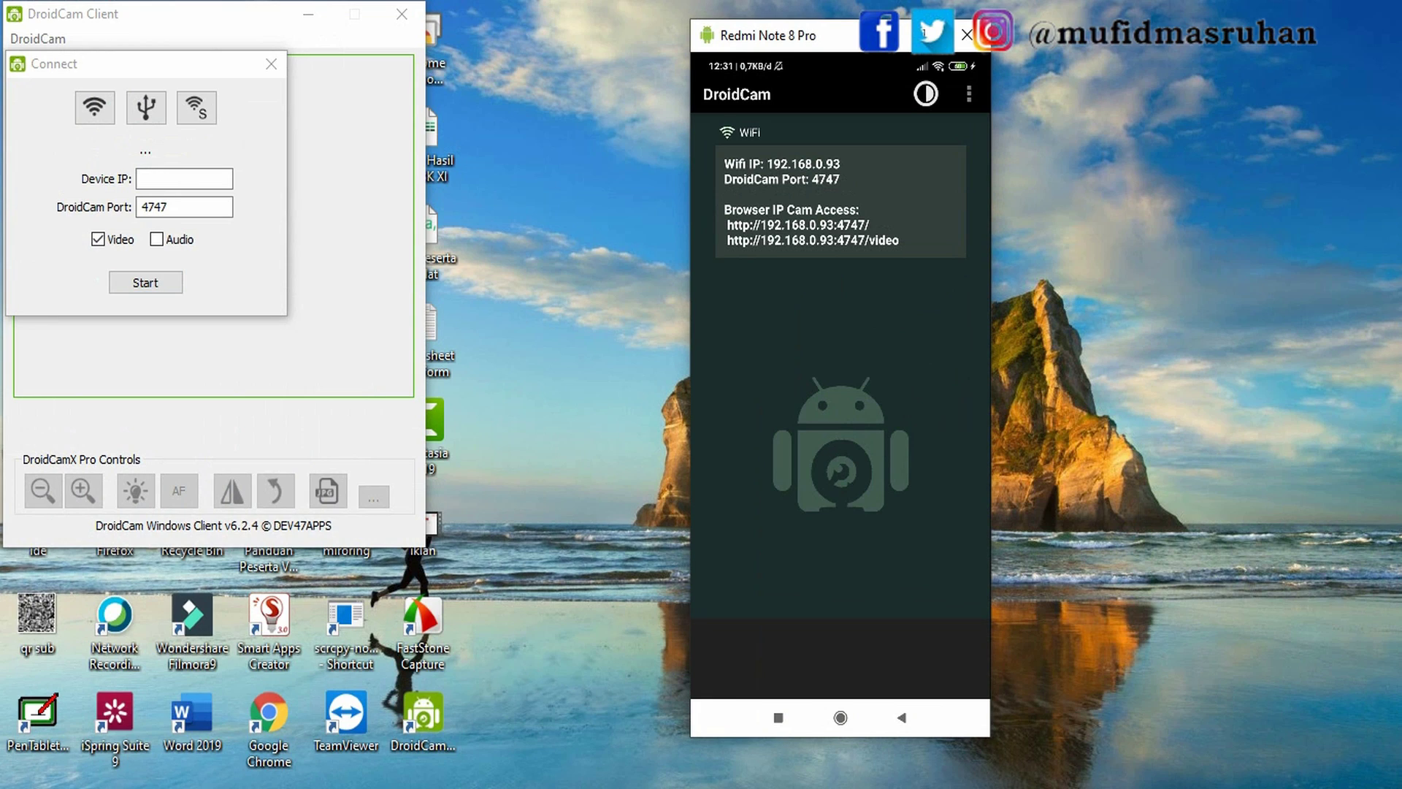
left_click(184, 178)
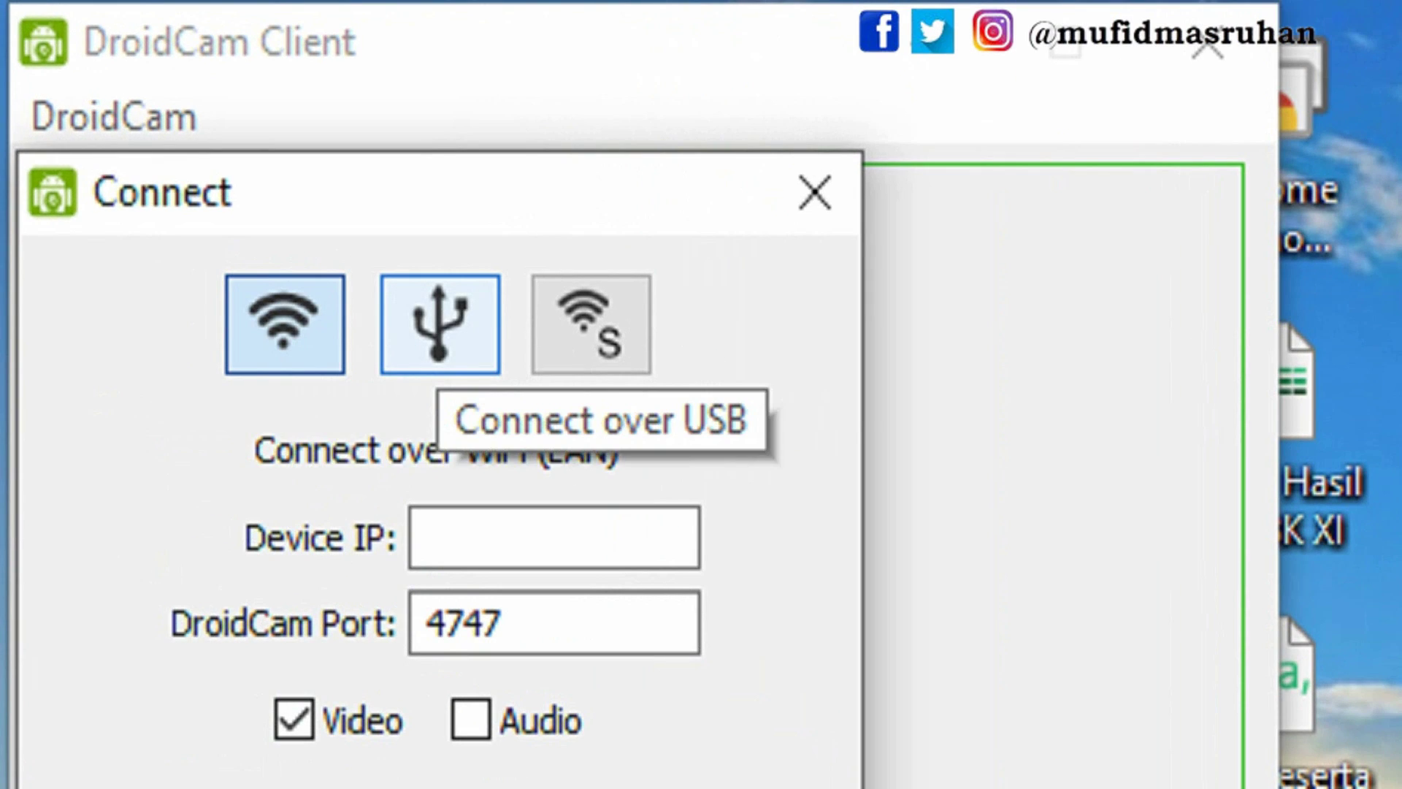
left_click(440, 350)
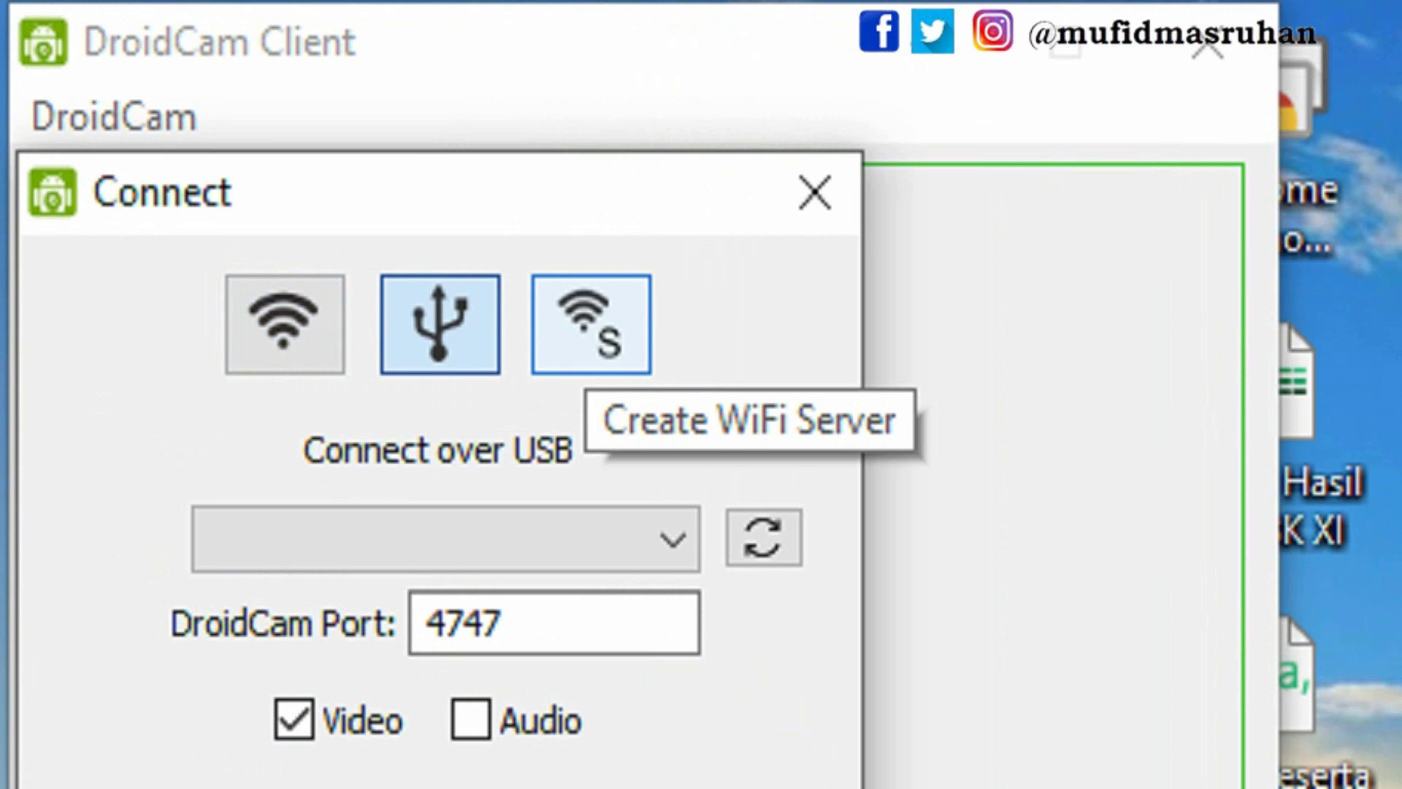
left_click(285, 324)
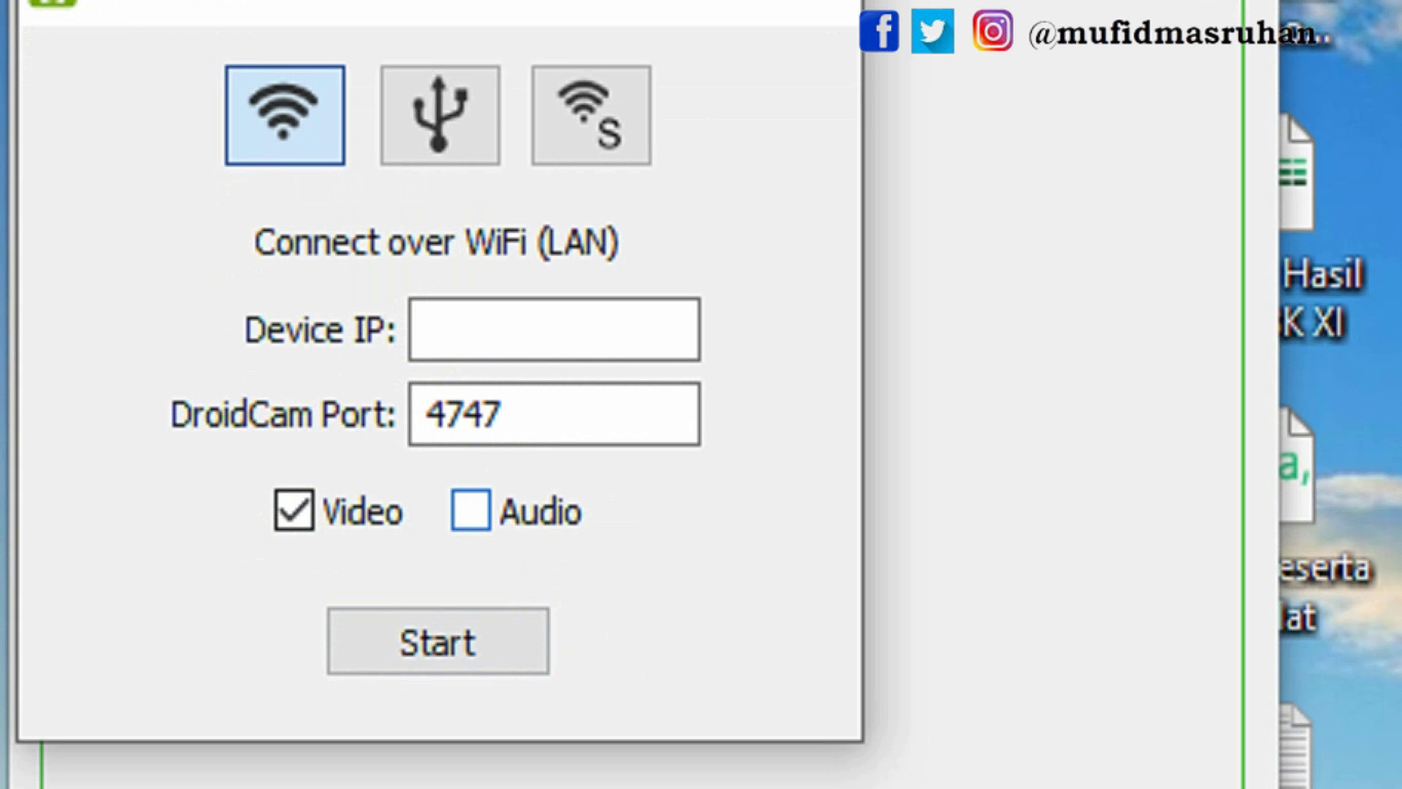
left_click(471, 509)
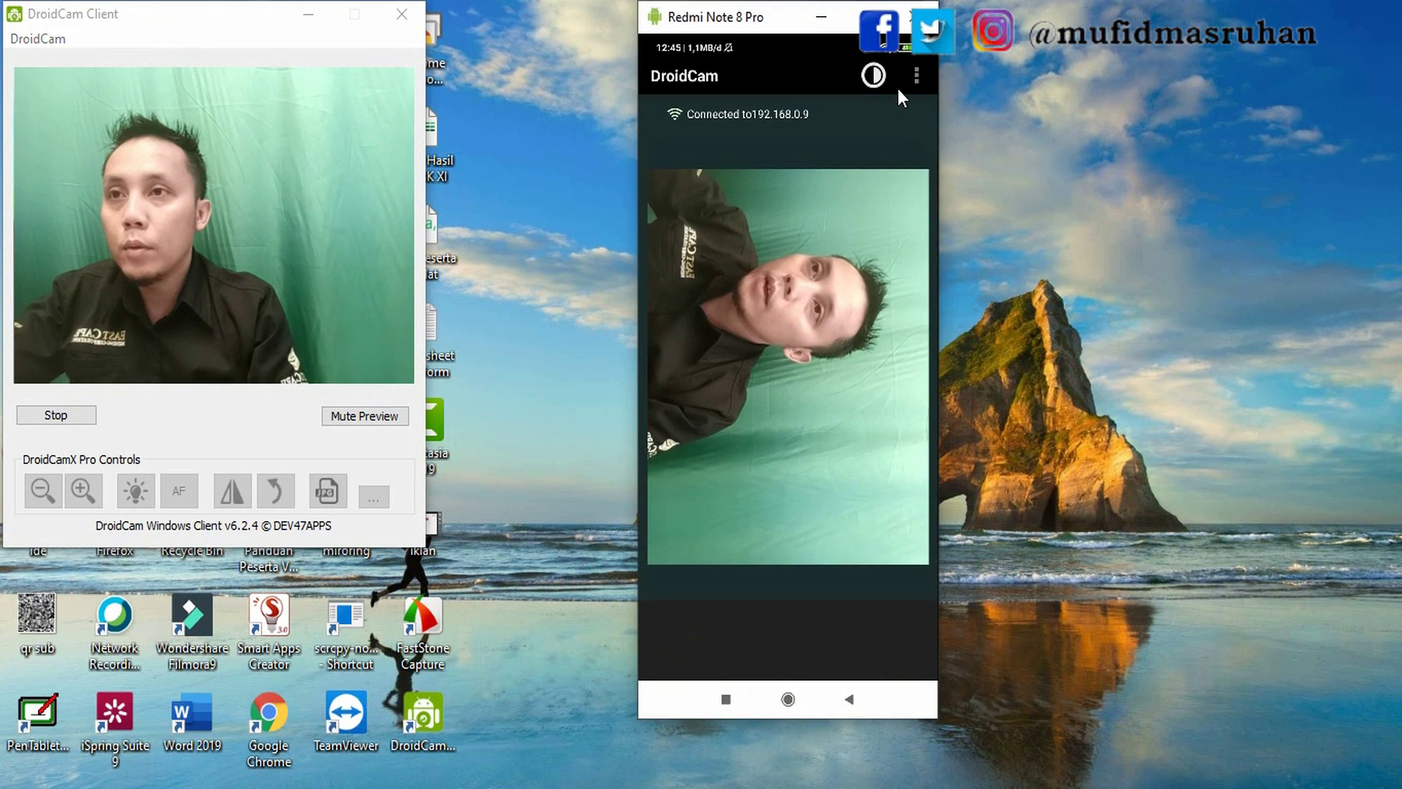
Step: Set the white balance of the phone's DroidCam camera to Cloudy Daylight
left_click(913, 77)
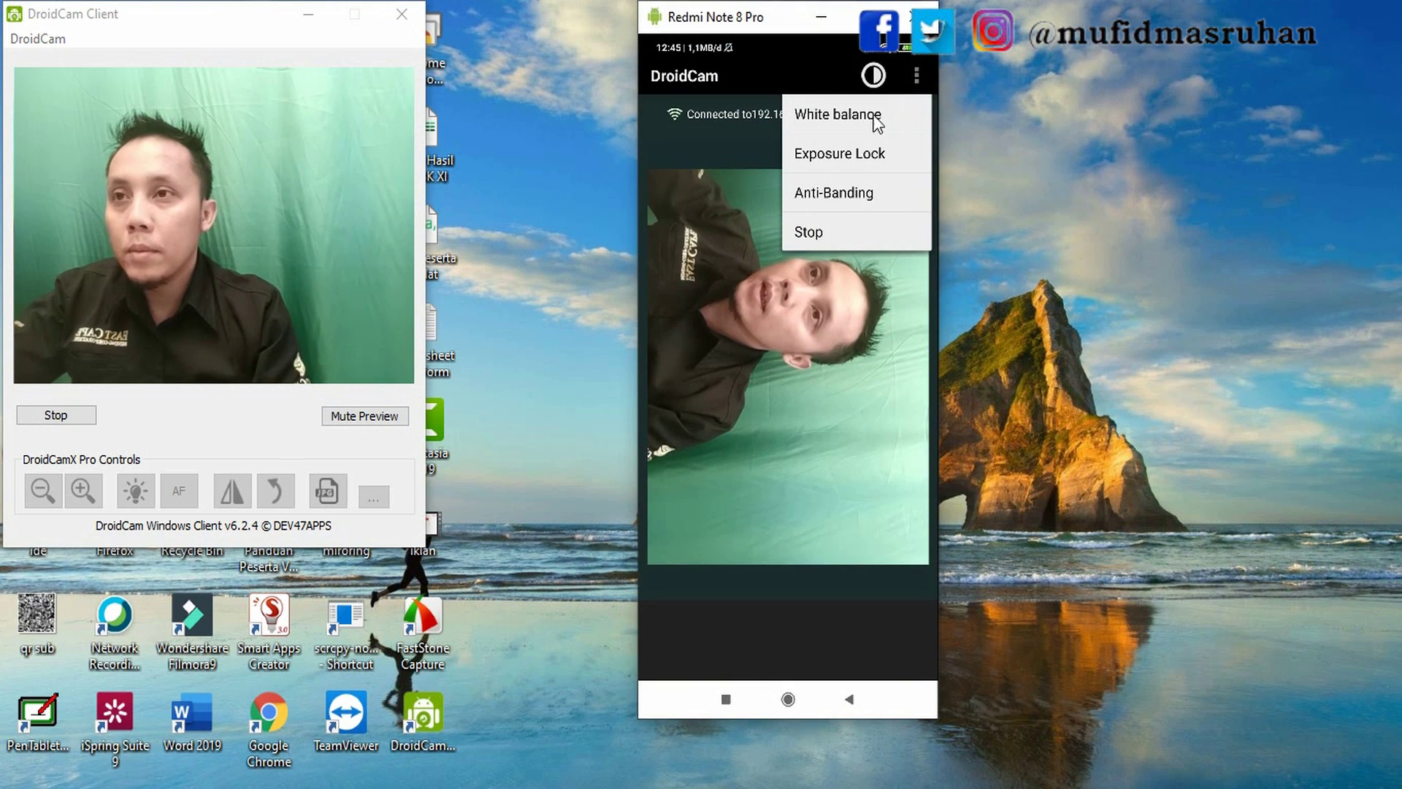
left_click(834, 115)
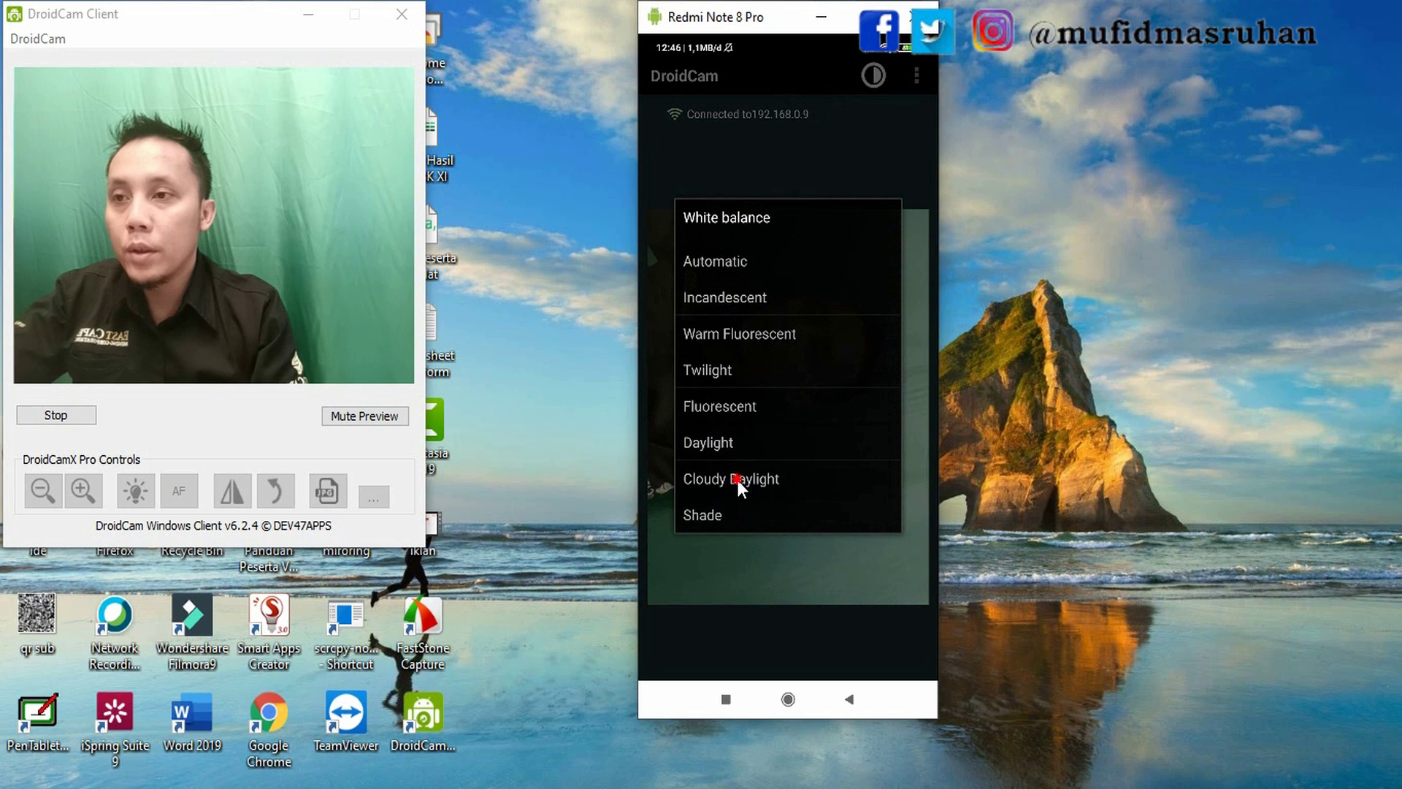
left_click(738, 479)
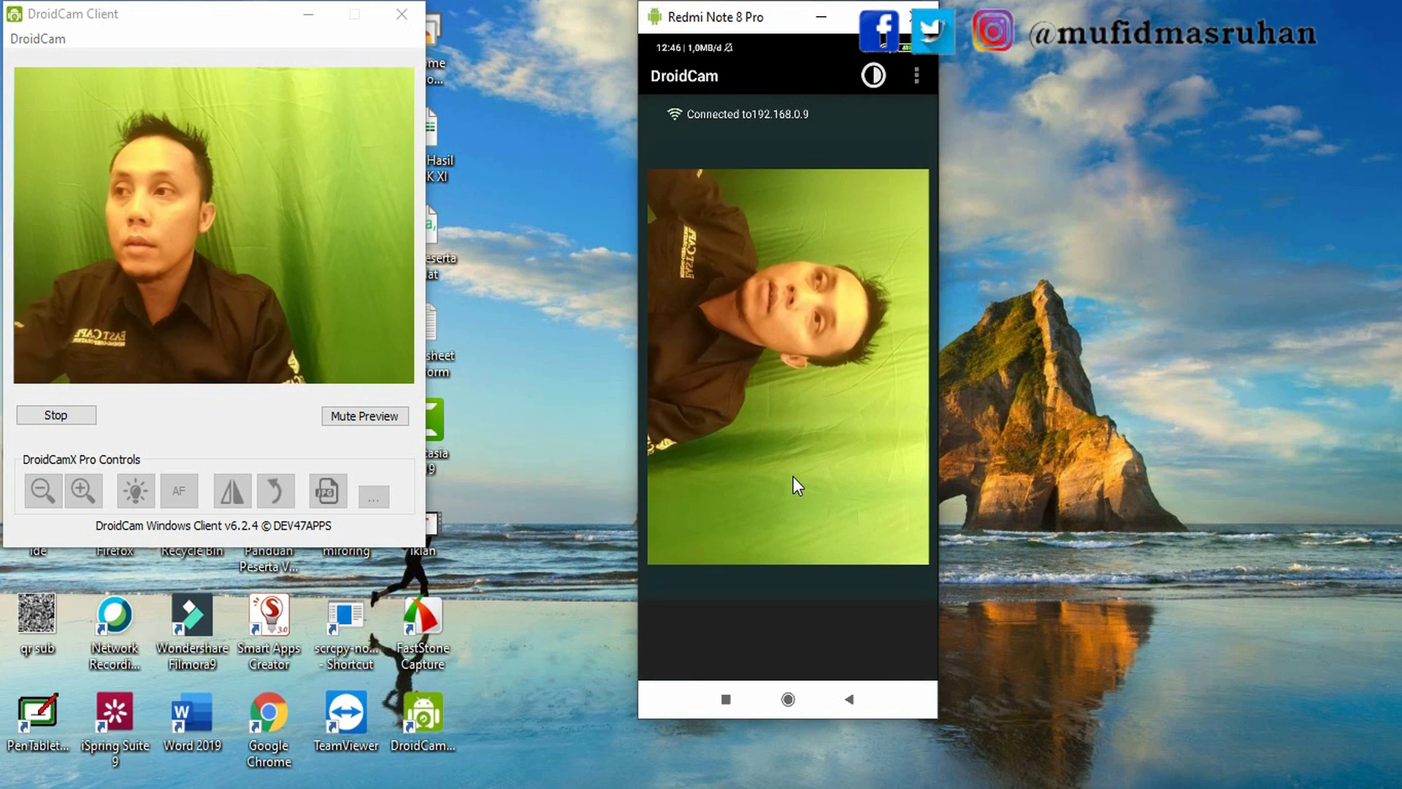
Step: Set the phone camera's white balance to Automatic and minimize the mirrored phone window
left_click(916, 74)
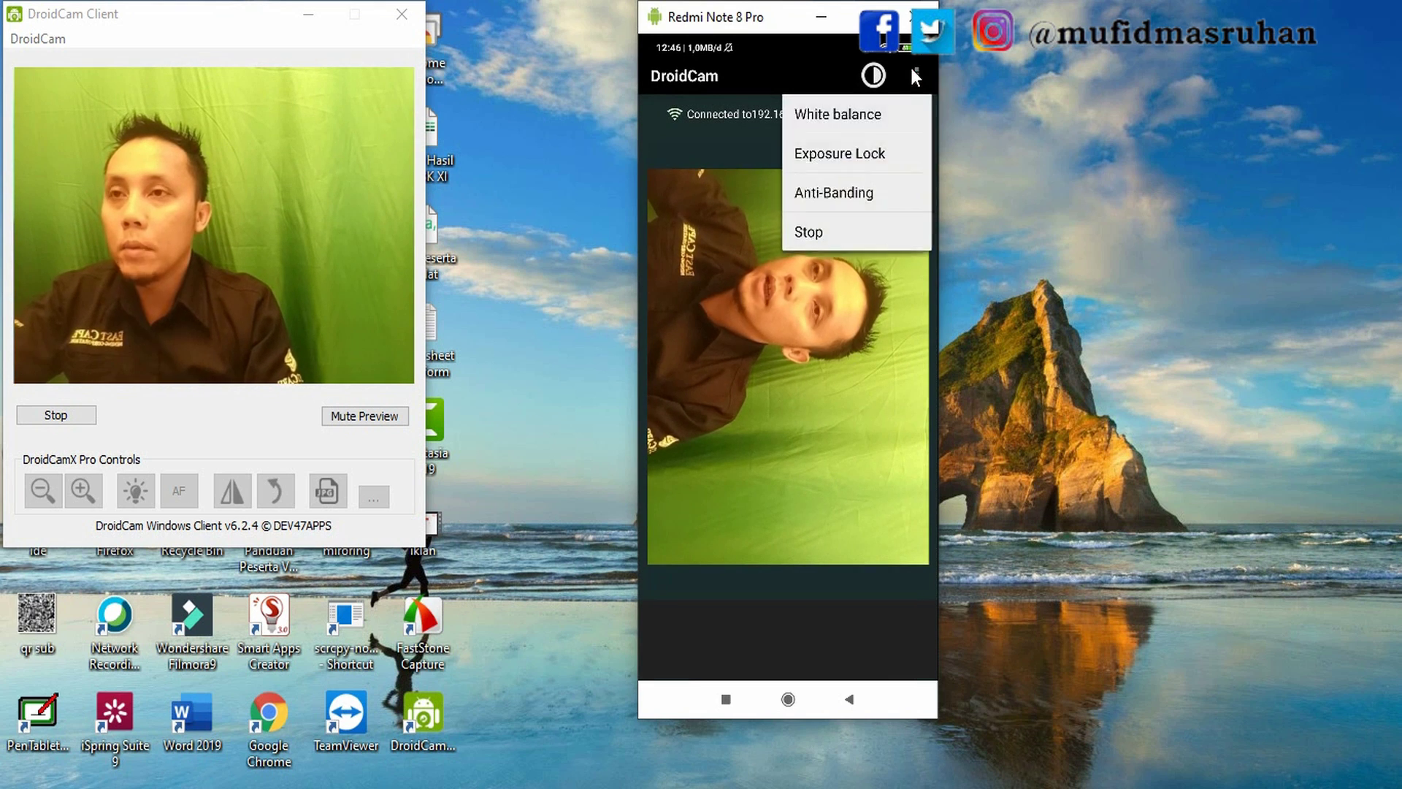
left_click(841, 117)
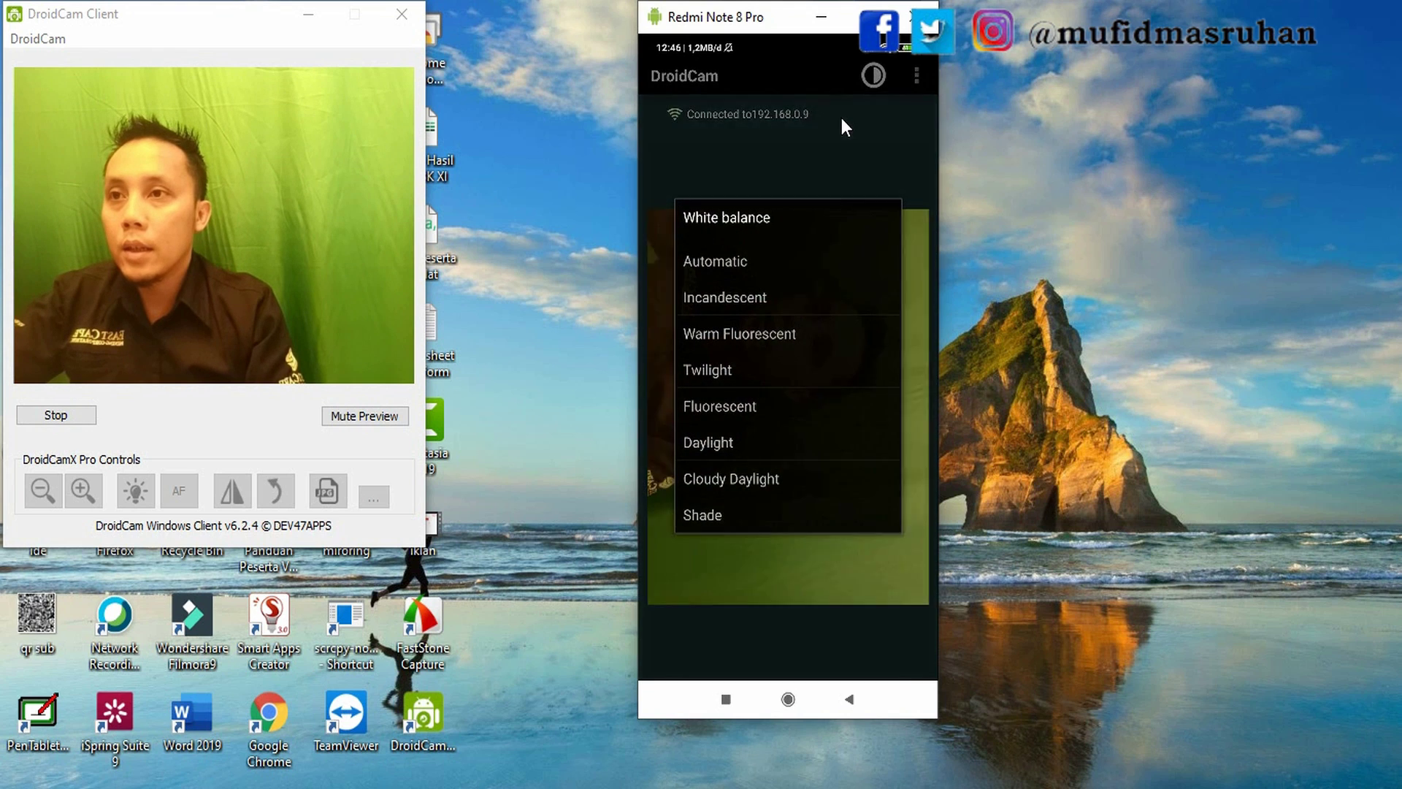
left_click(756, 263)
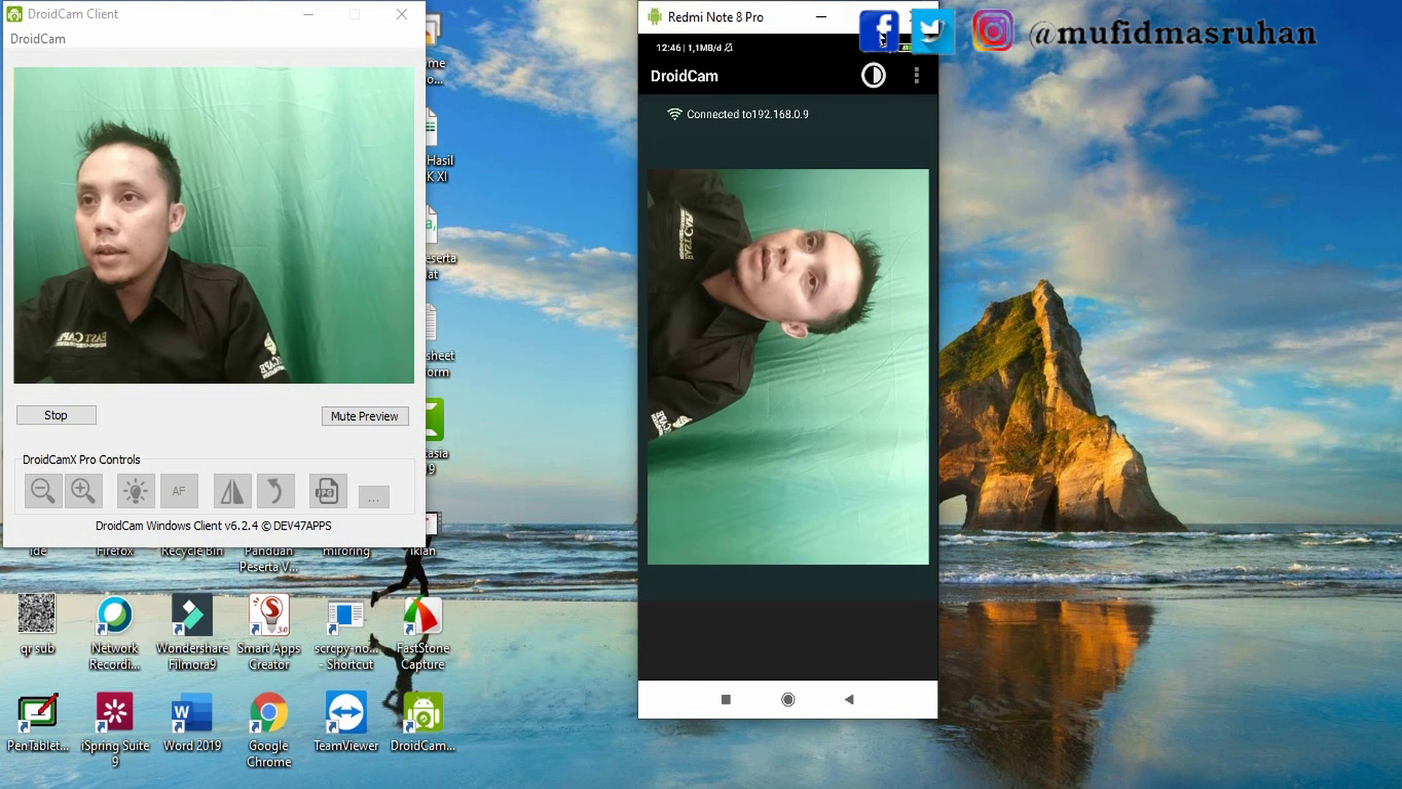
left_click(828, 16)
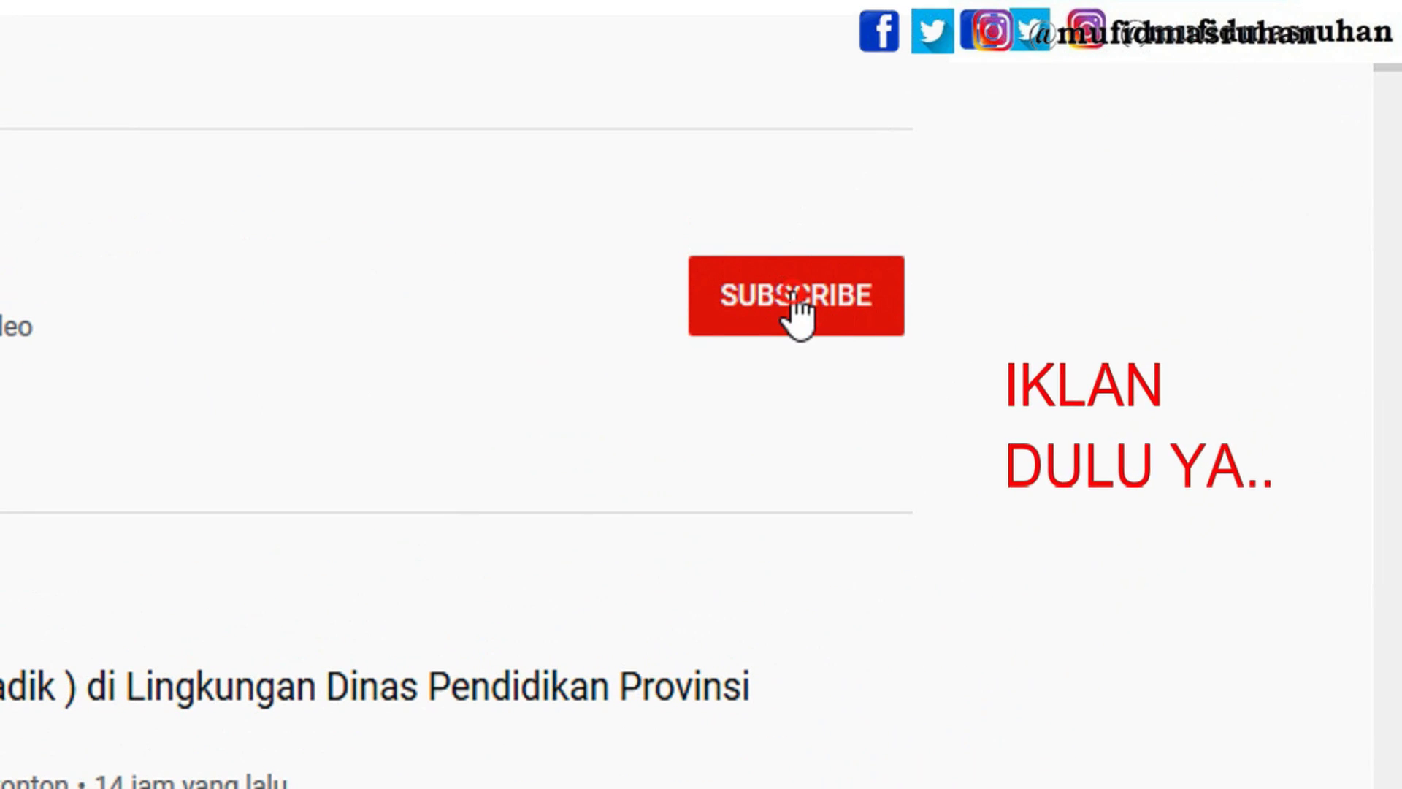
Step: Subscribe to the YouTube channel and set its notifications to all (Semua)
left_click(797, 310)
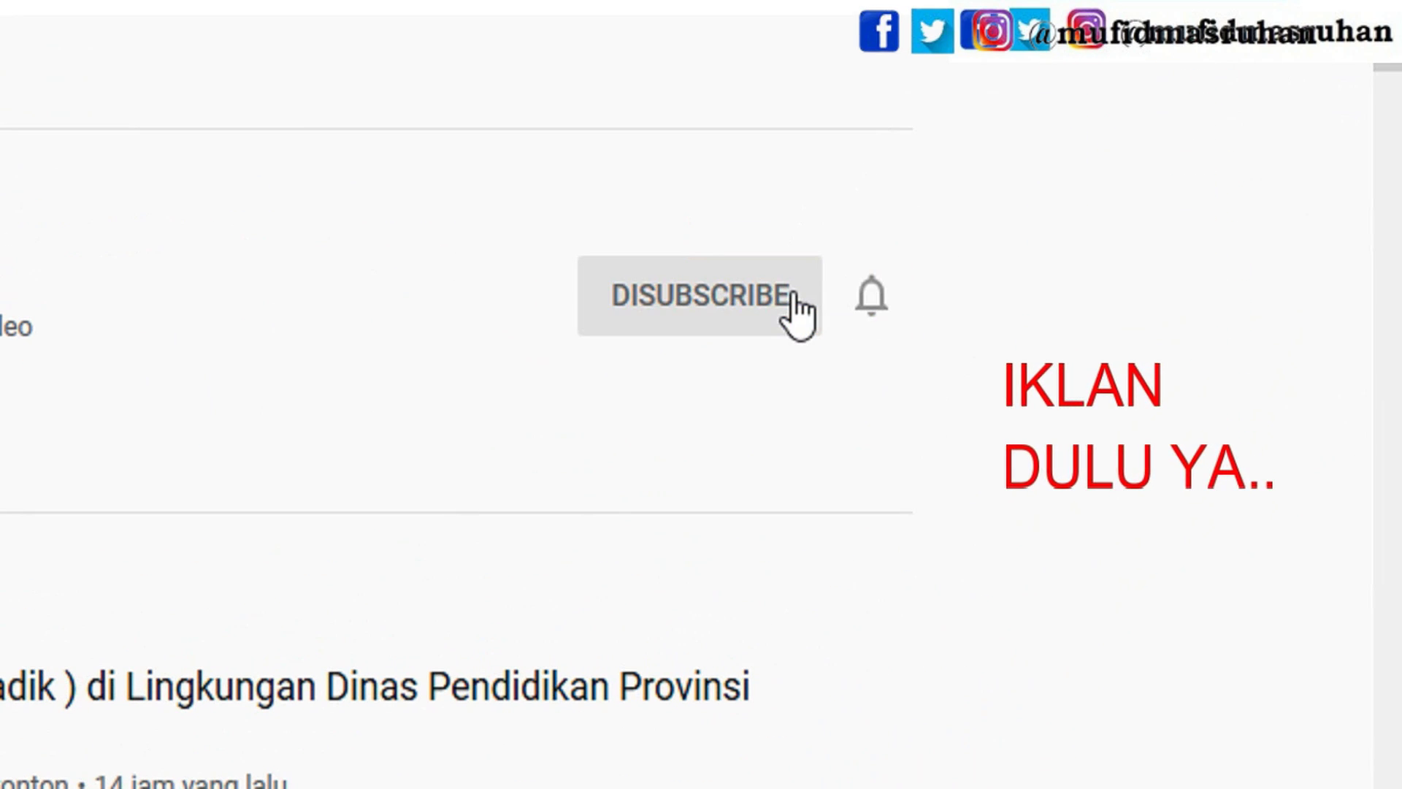
left_click(876, 315)
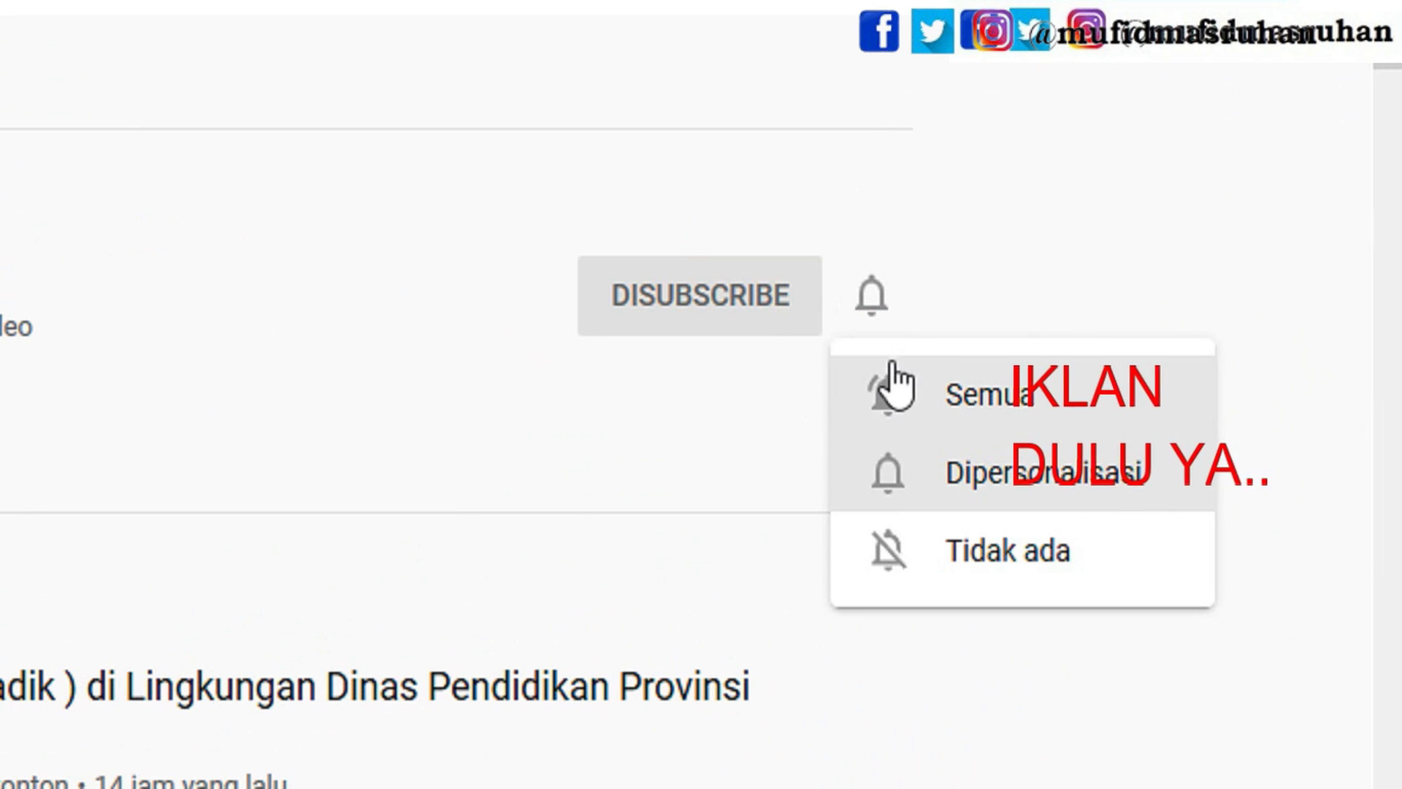
left_click(935, 398)
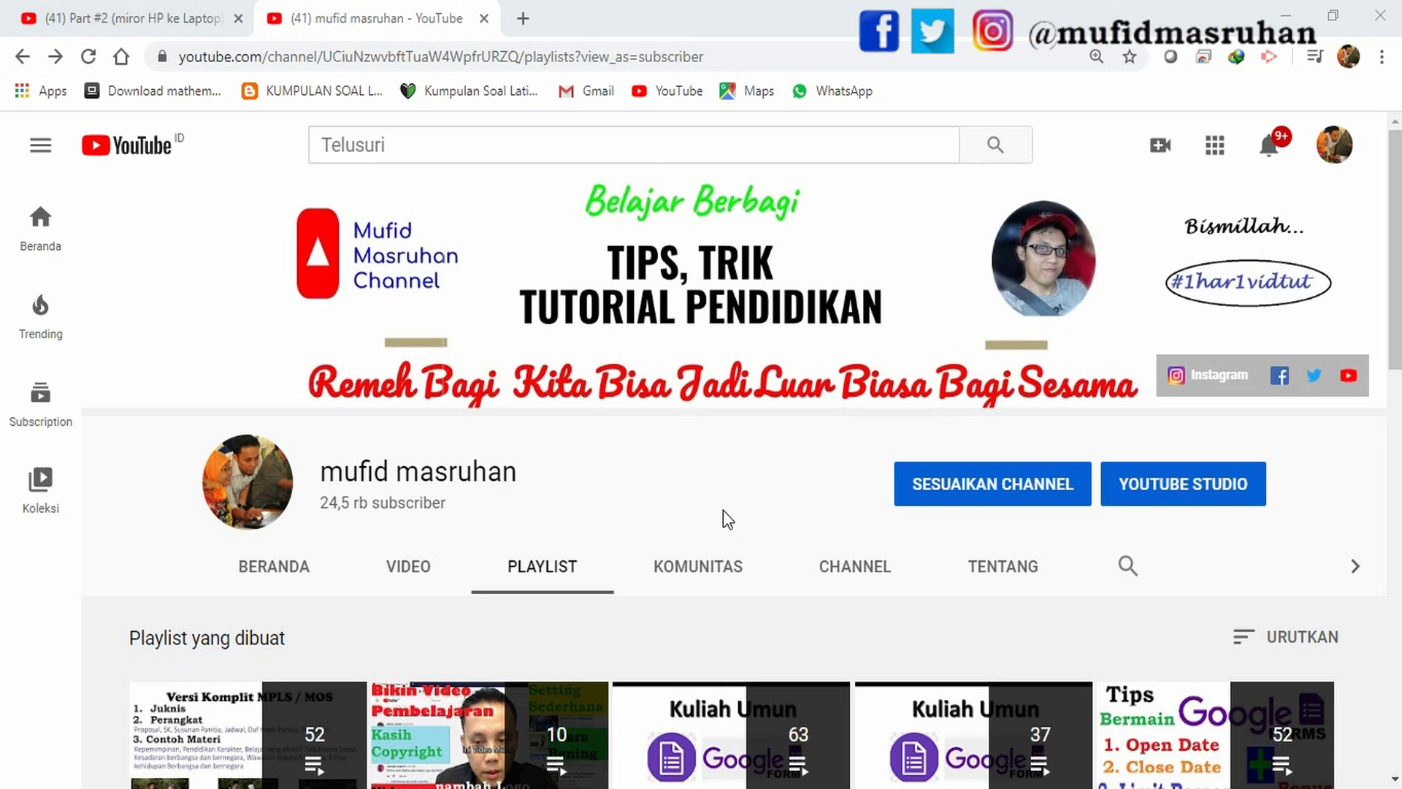
Step: Open the playlist "Solusi Covid-19 dalam Pendidikan" from the channel's created playlists on YouTube
scroll(723, 511, "down", 2)
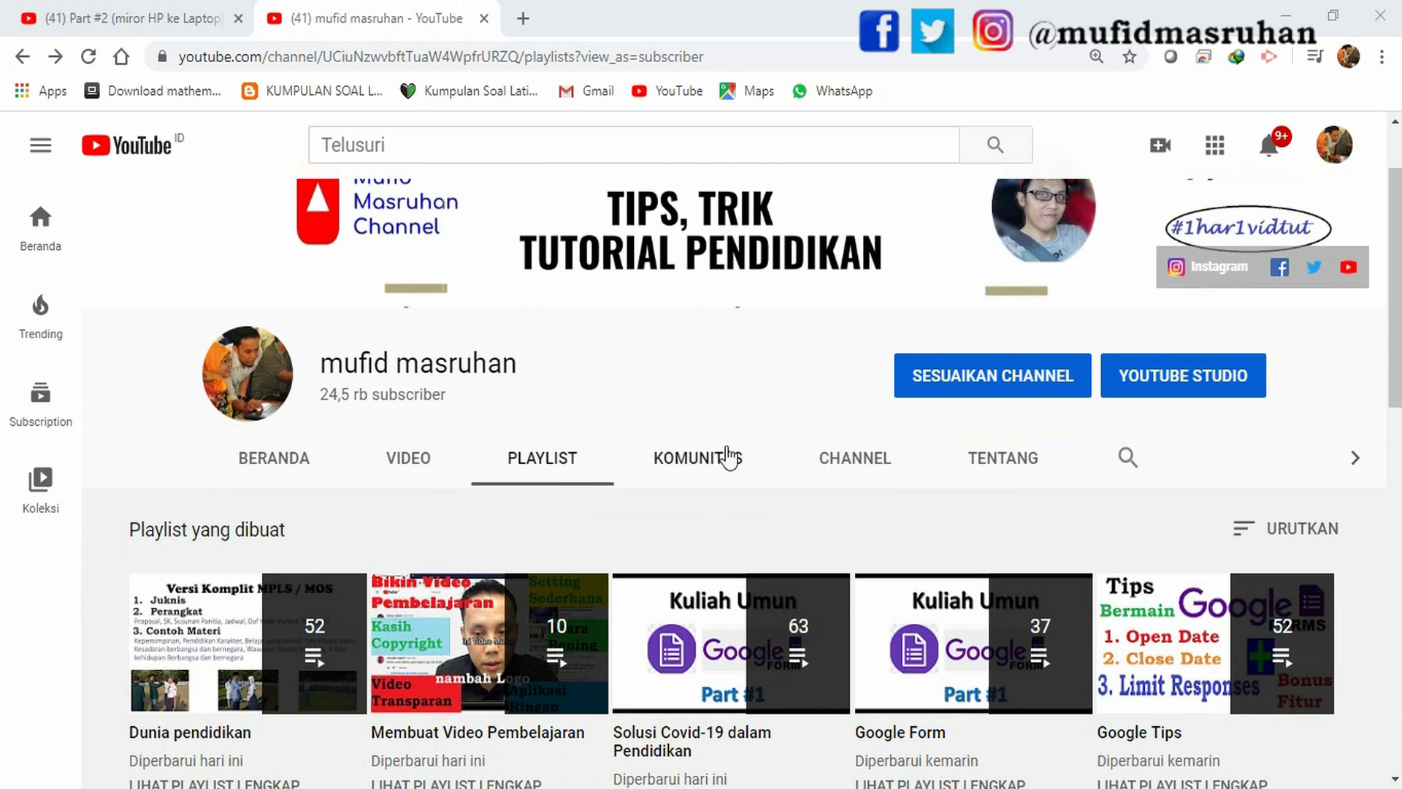
scroll(596, 451, "up", 2)
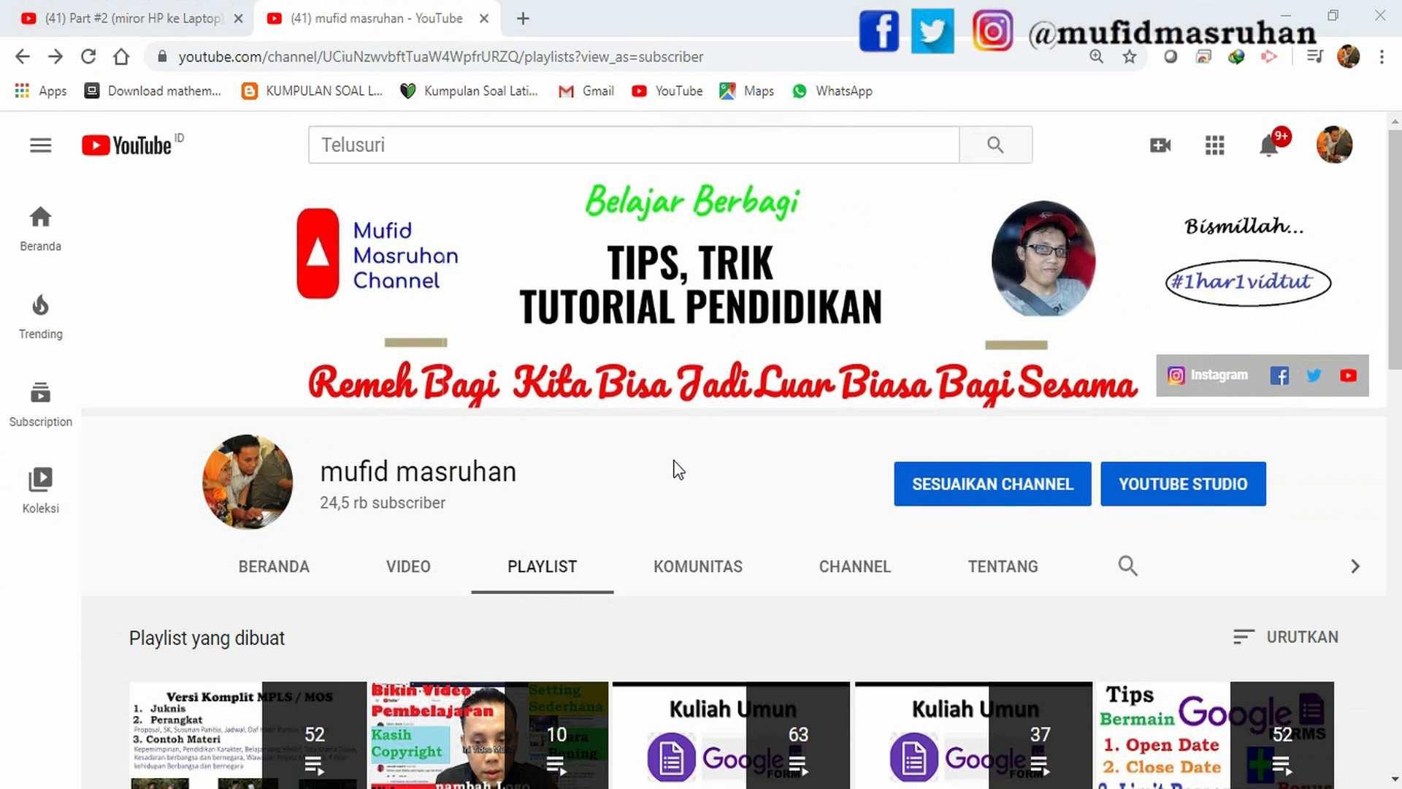
scroll(701, 486, "down", 1)
scroll(541, 460, "up", 2)
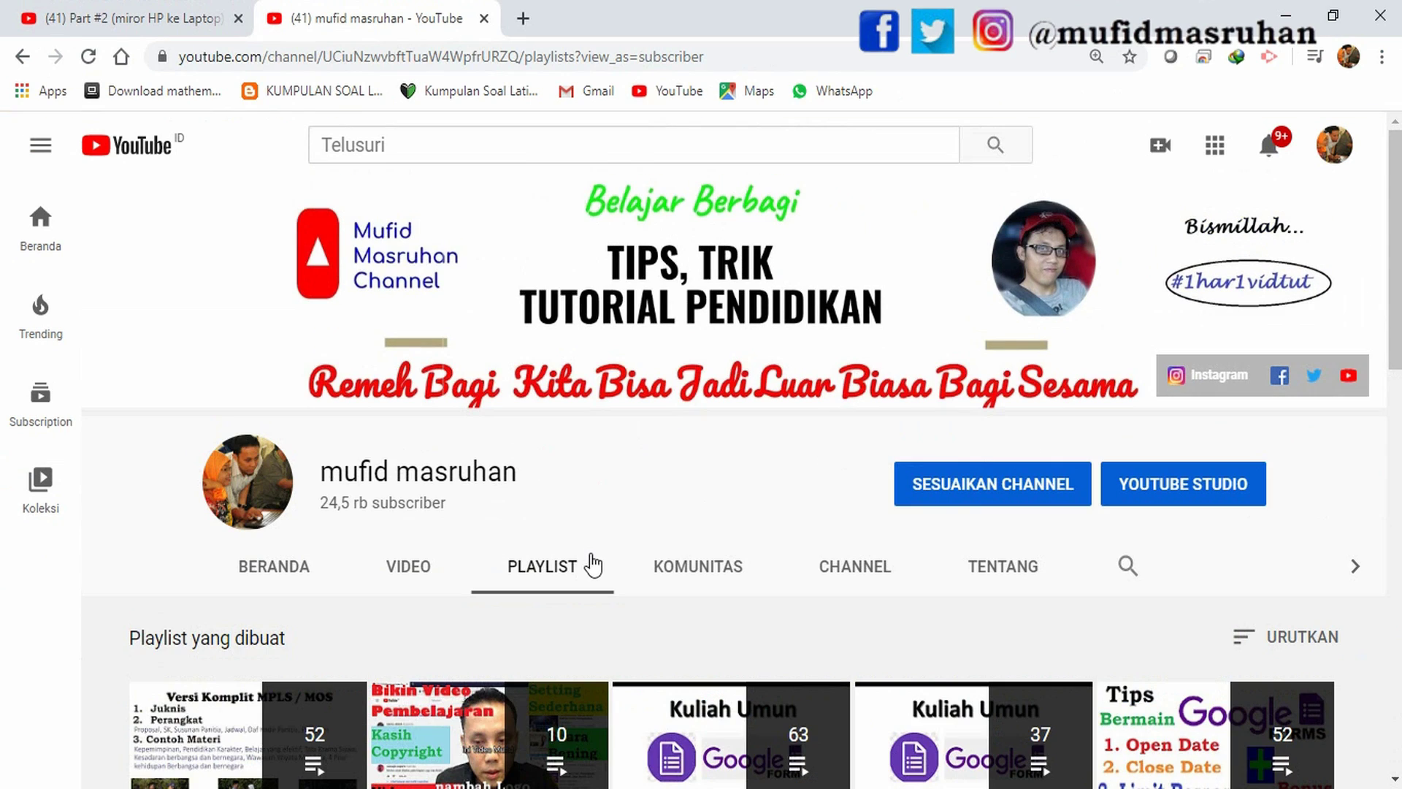
scroll(573, 573, "down", 3)
scroll(533, 510, "down", 2)
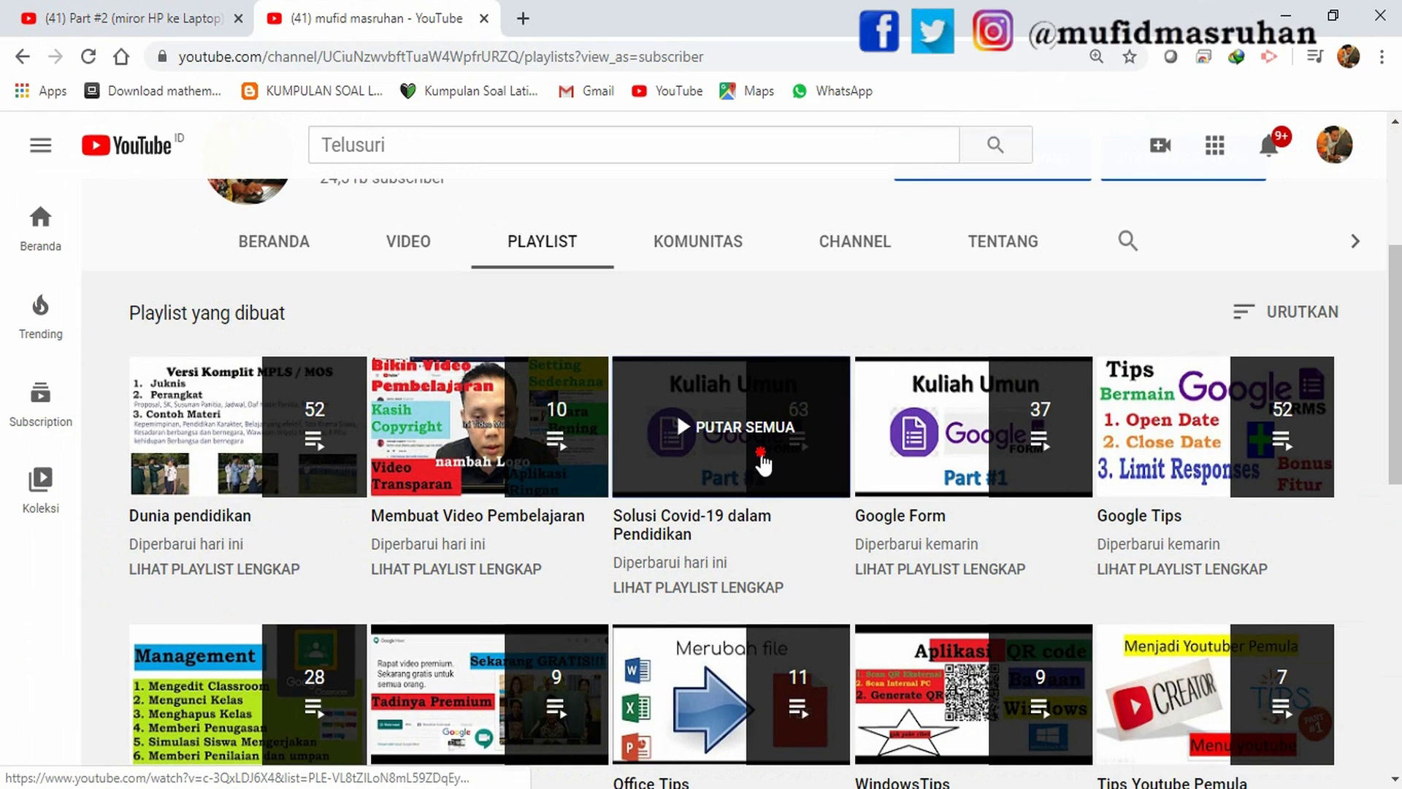
left_click(711, 407)
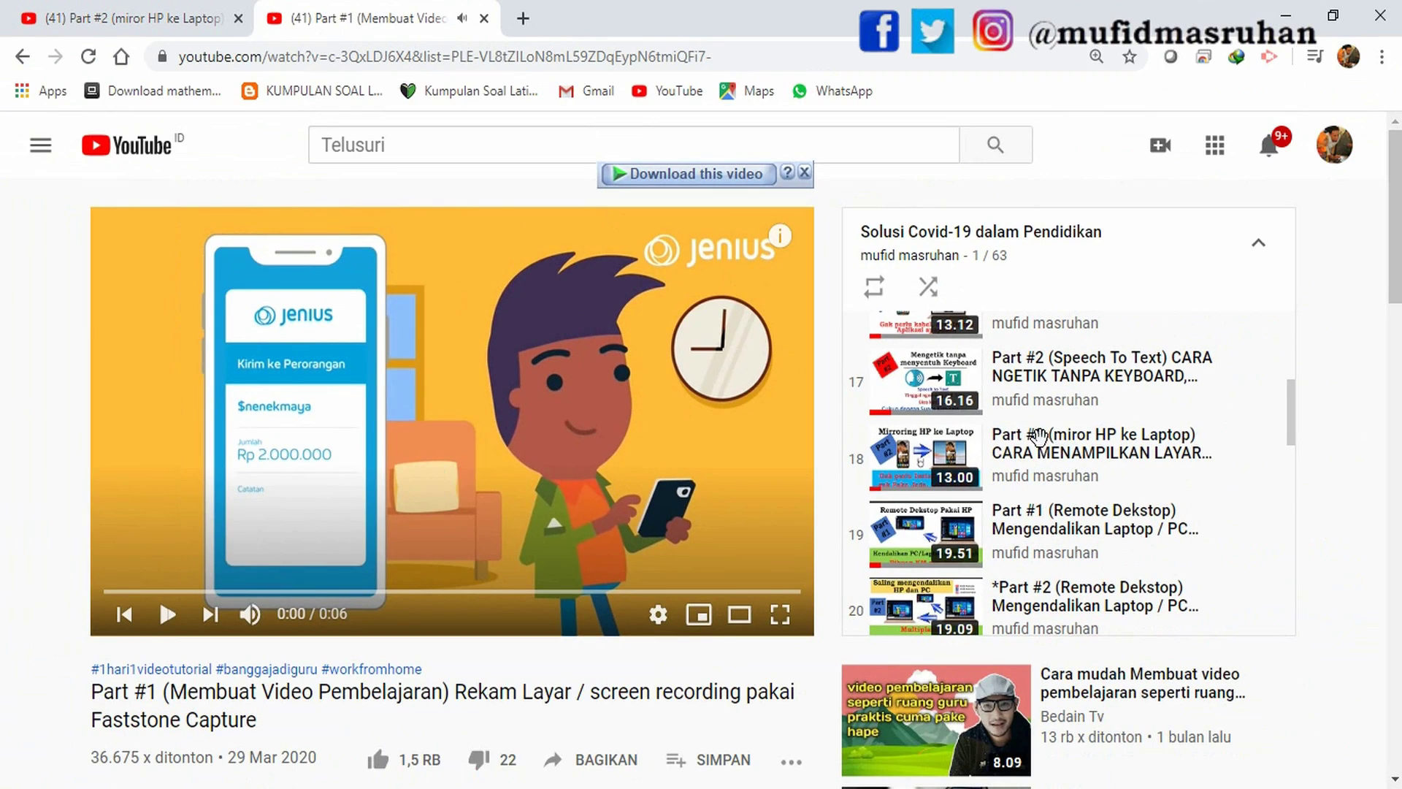
Step: Open playlist video 18, "Part #2 (miror HP ke Laptop)", and go to its description
left_click(786, 449)
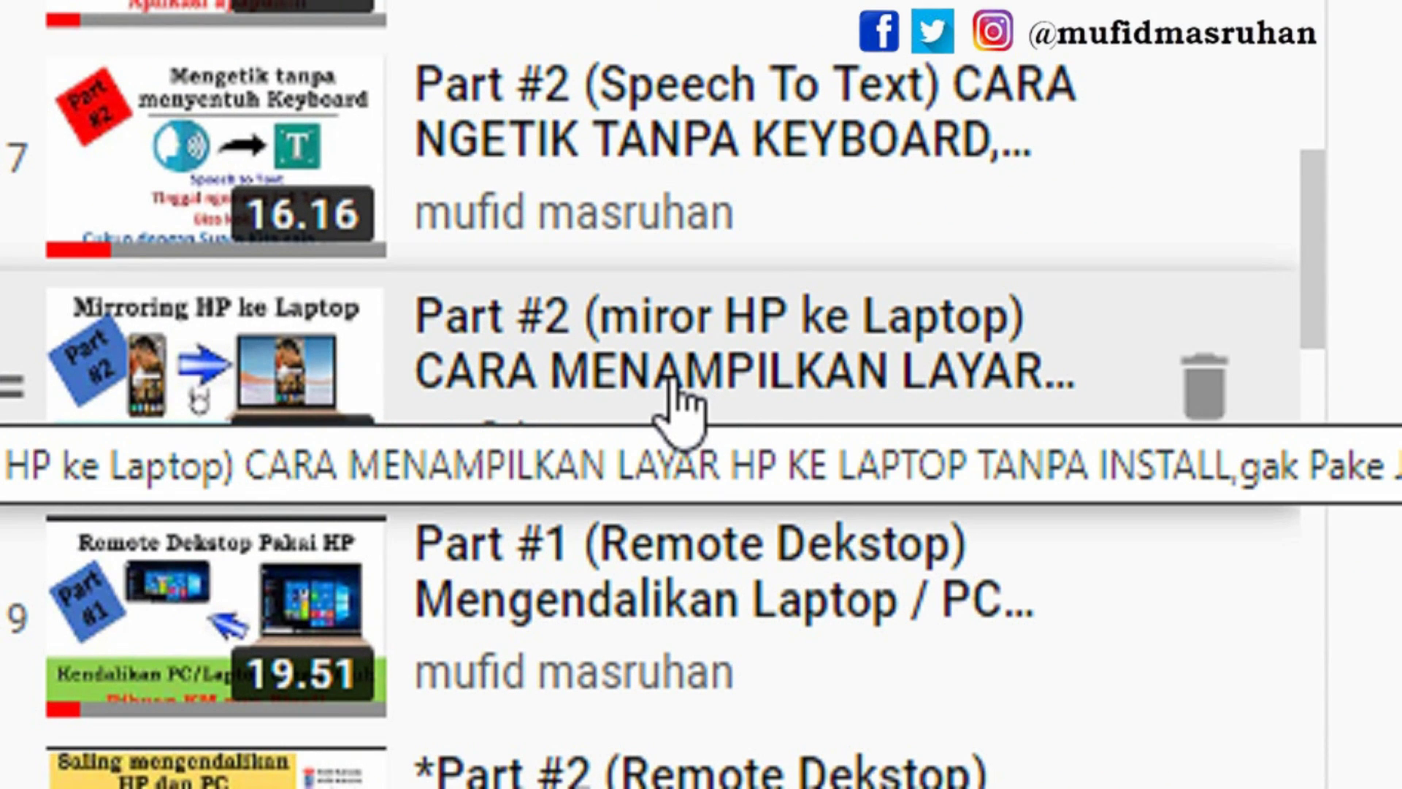
left_click(667, 374)
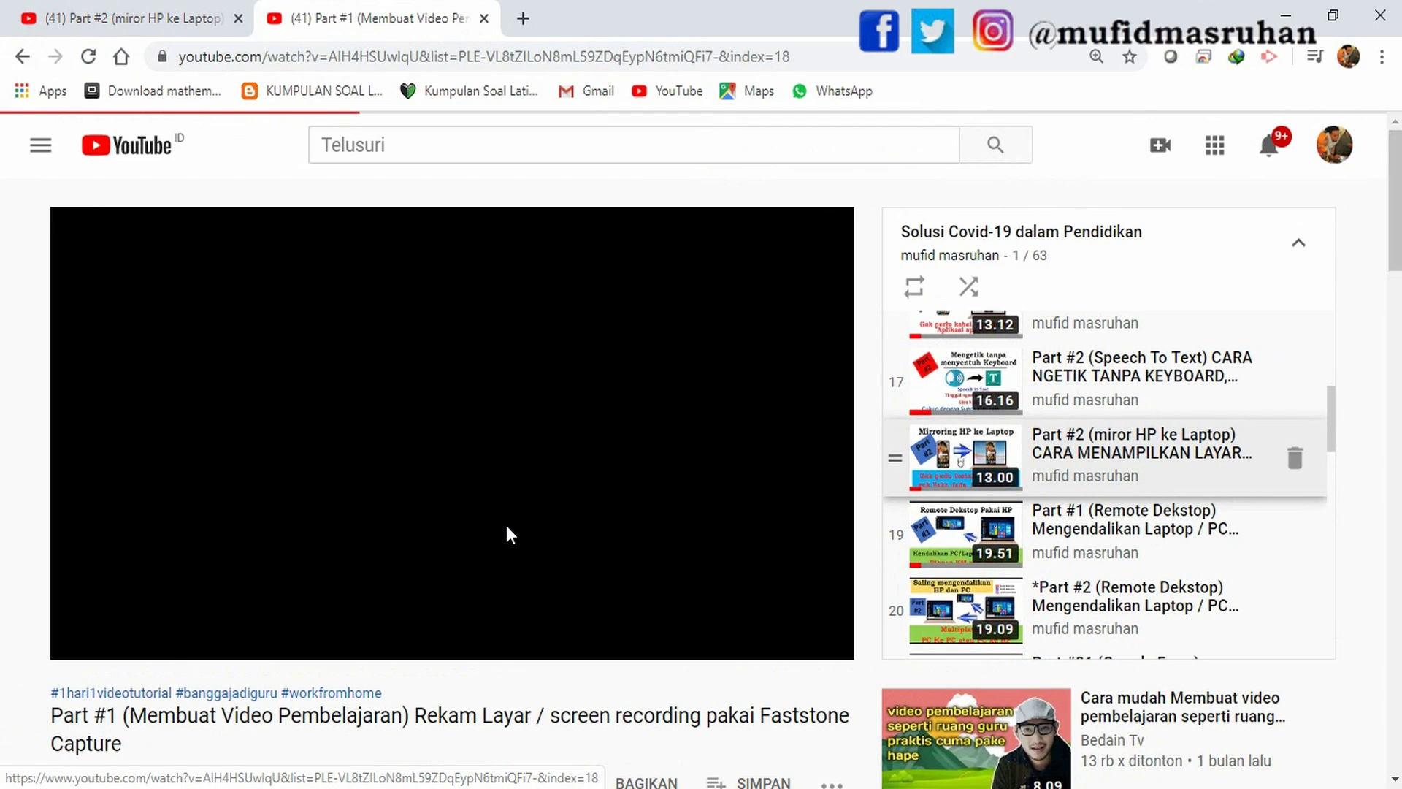
scroll(467, 555, "down", 2)
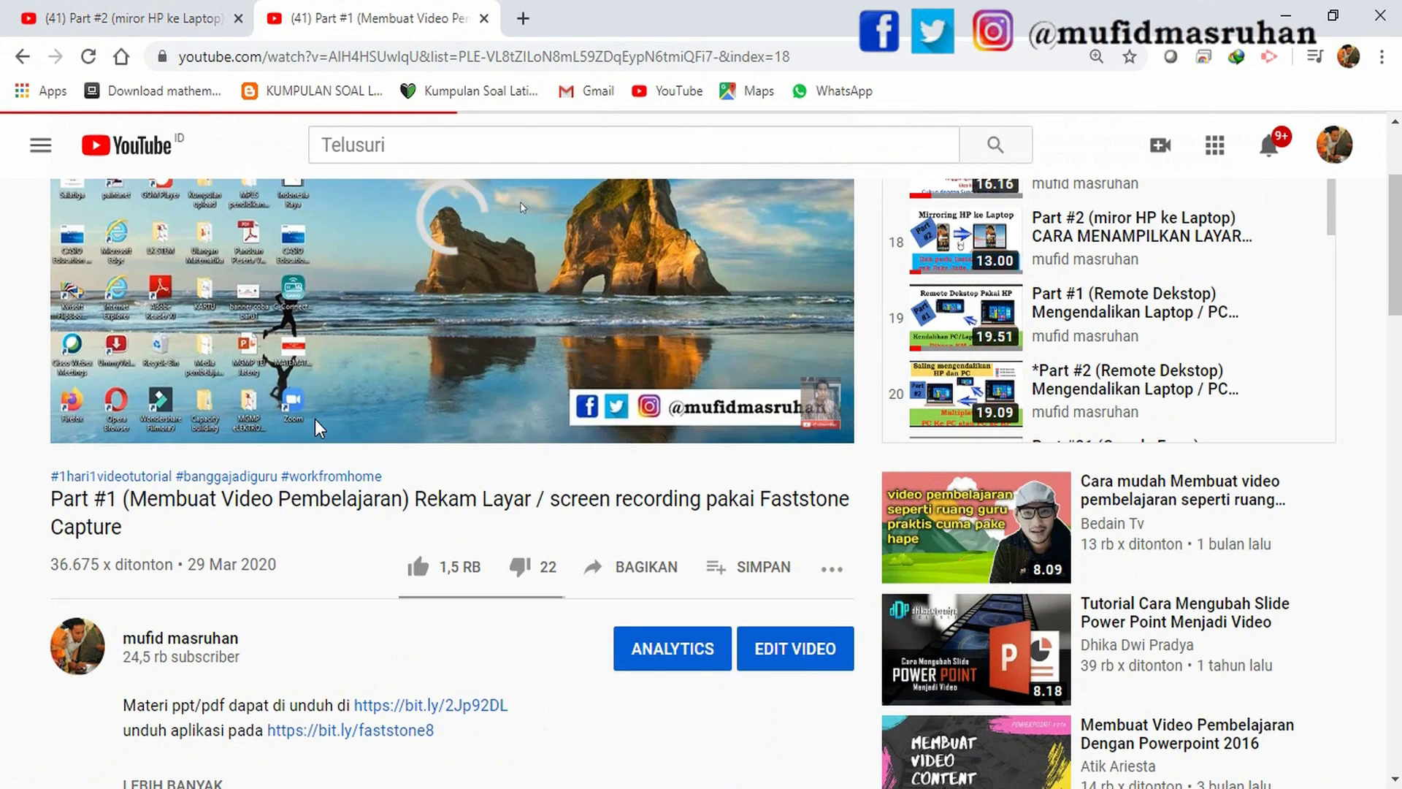